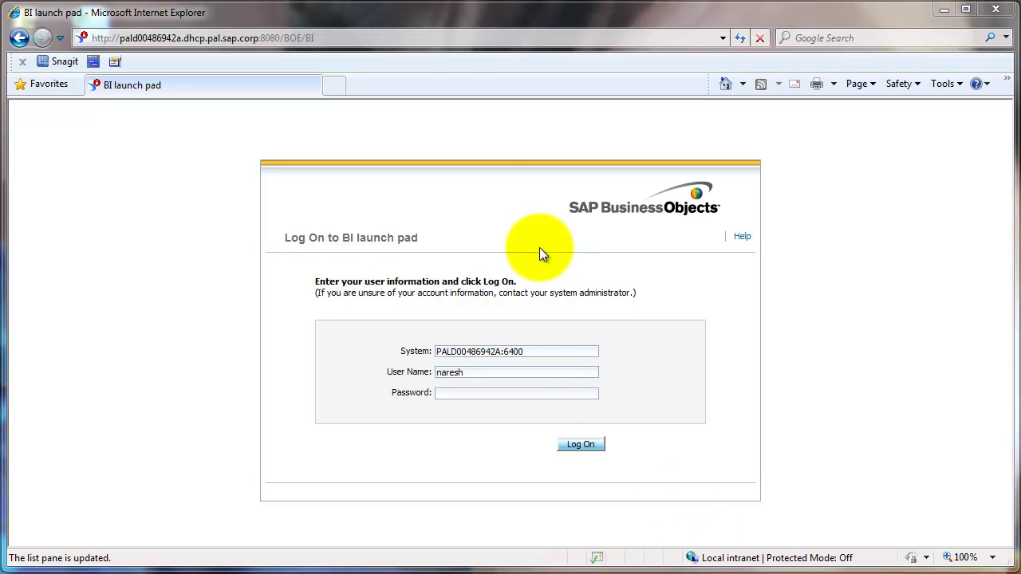
Enter the account password on the log-on form and log on to BI launch pad
click(422, 38)
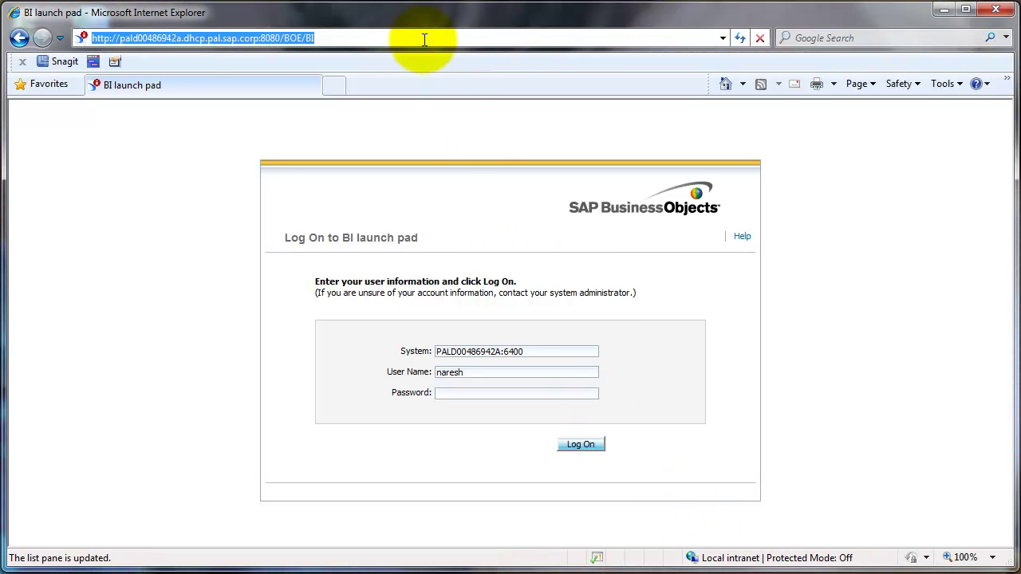
click(462, 396)
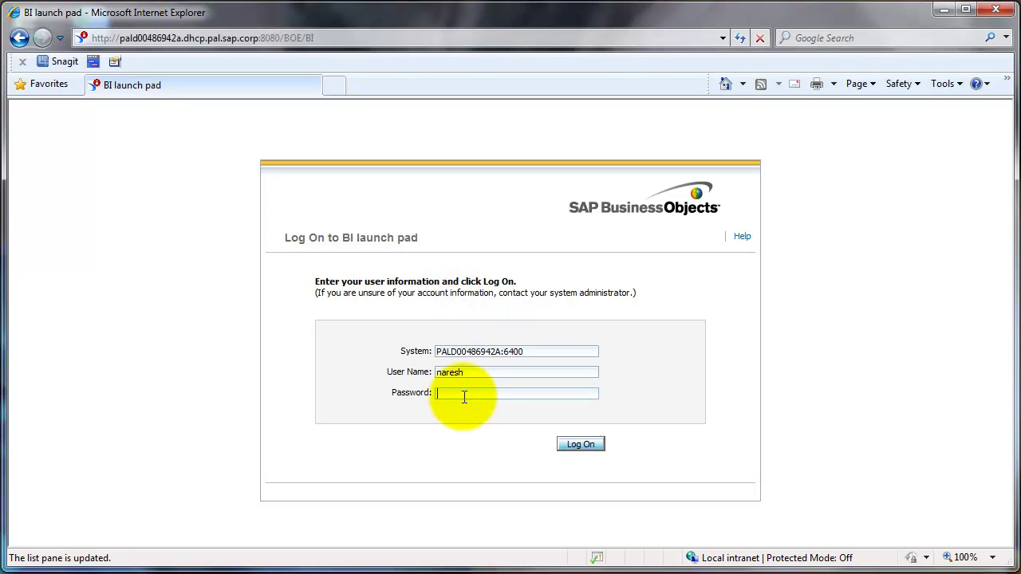
text(******)
key(Return)
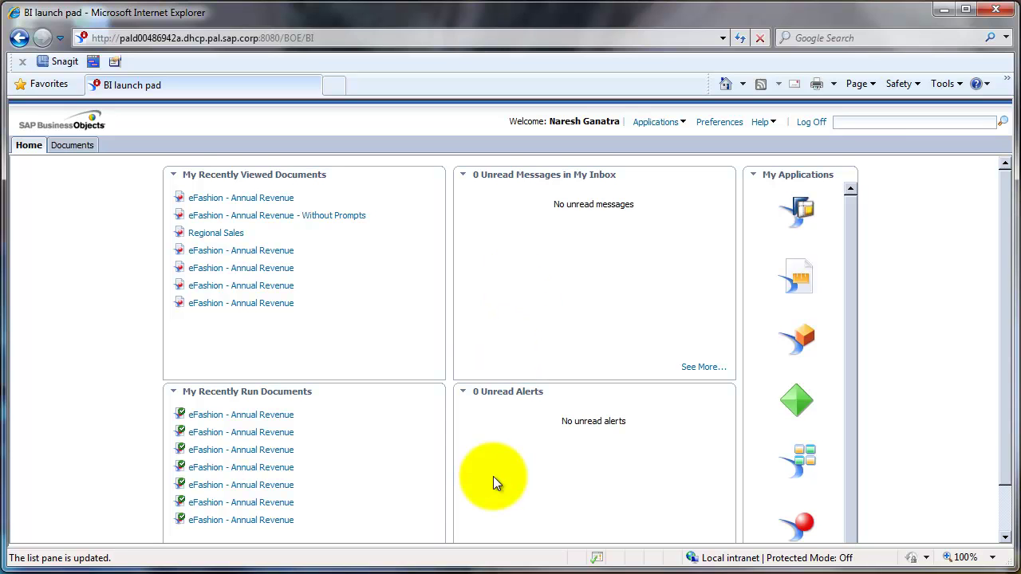
Switch from the Home page to the Documents area to list My Documents
click(79, 150)
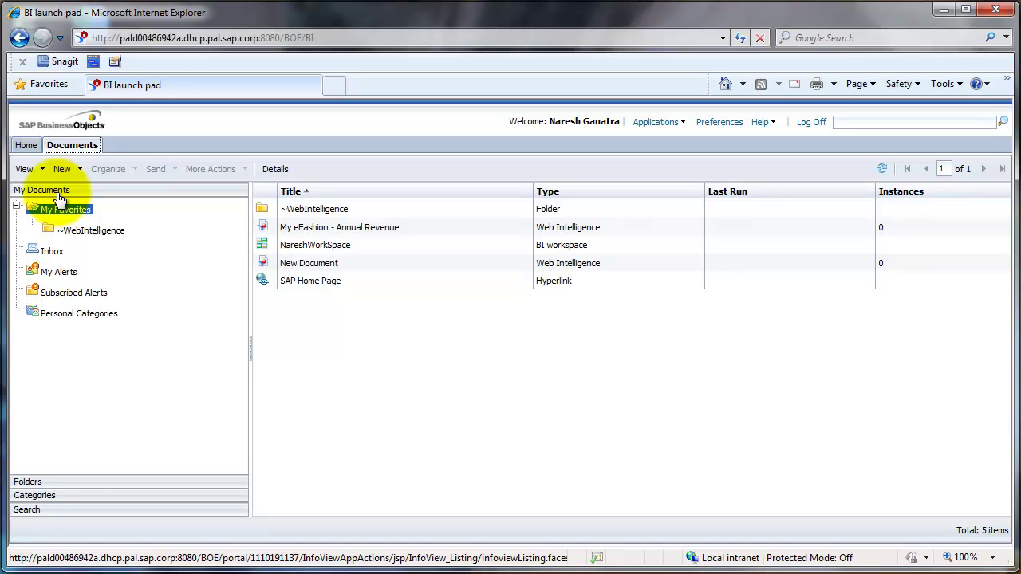
Browse Public Folders to Demo Reports, then go via Home back to Documents
click(61, 484)
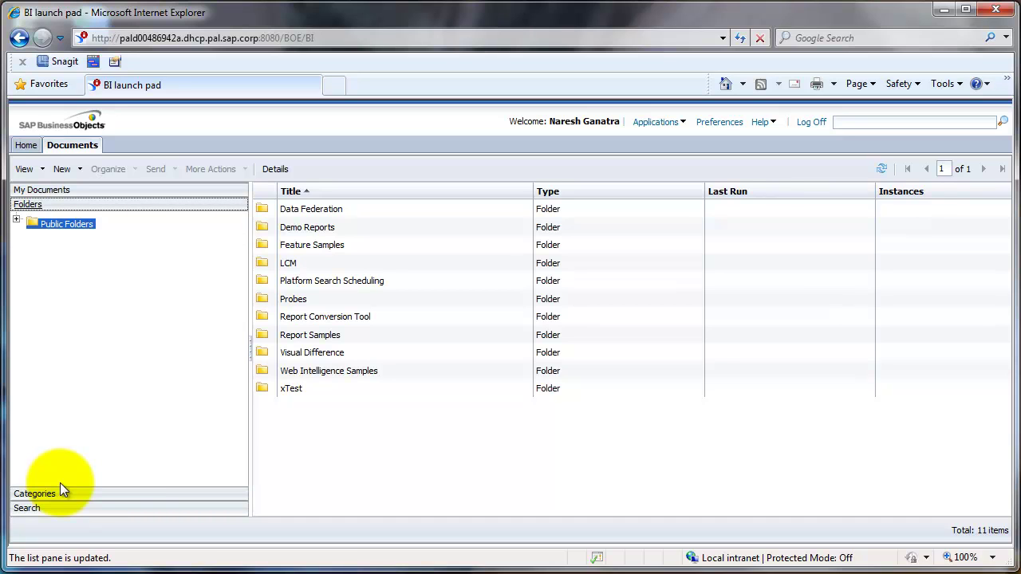
click(16, 221)
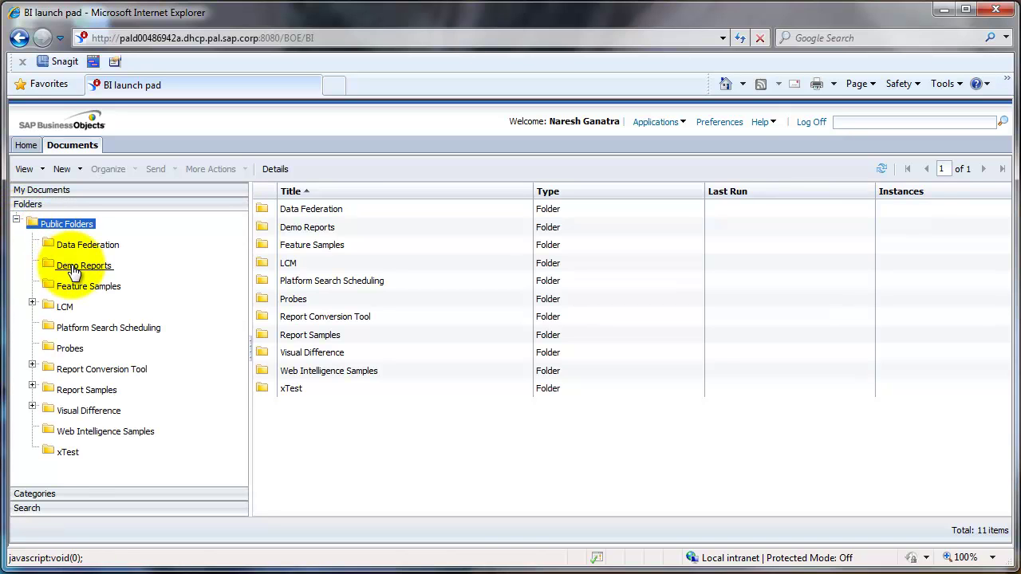
click(74, 271)
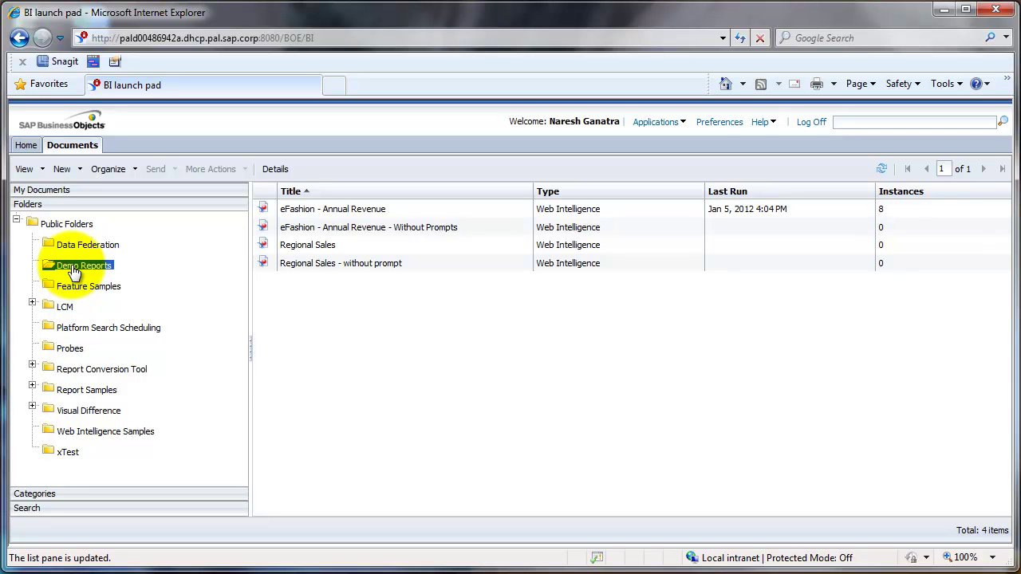
click(24, 144)
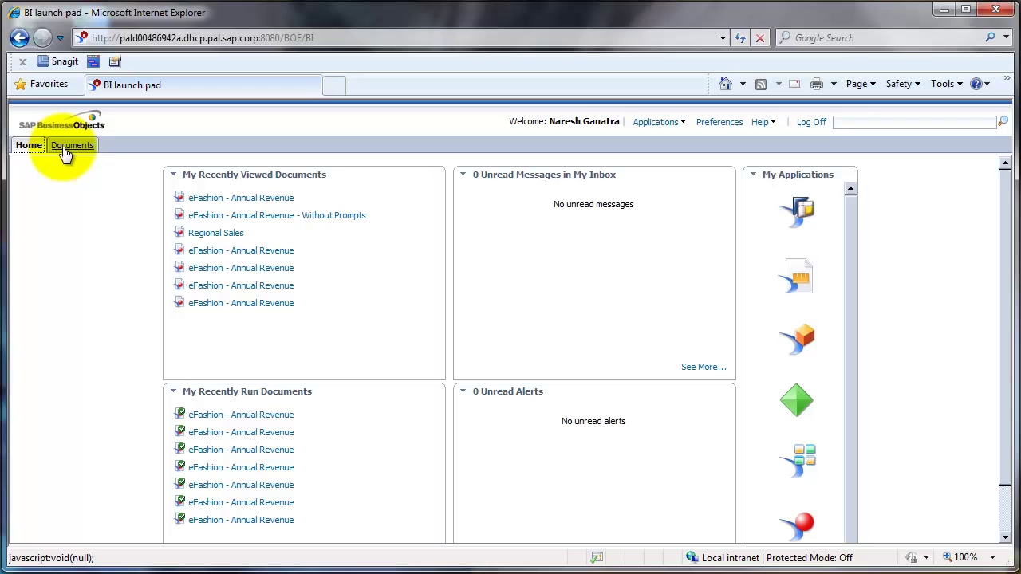
click(65, 152)
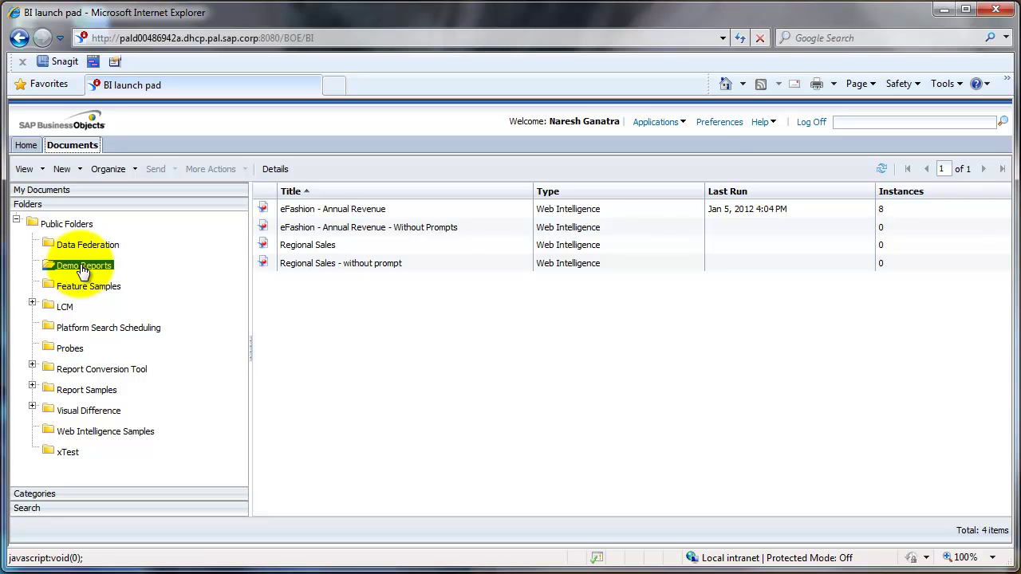
In General preferences, drop default settings and set the start page to a selected public folder under Documents > Folders
click(719, 124)
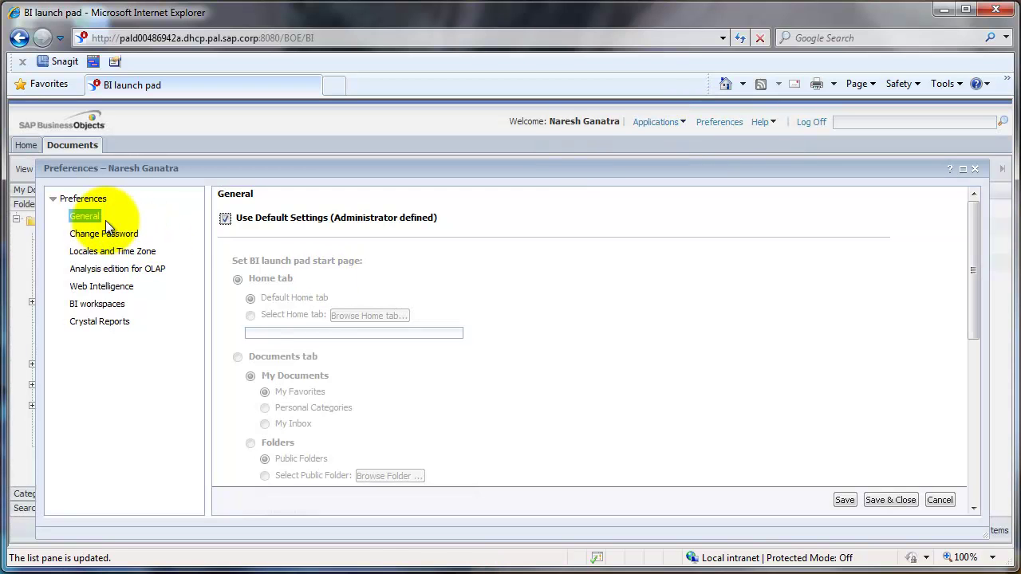
click(224, 218)
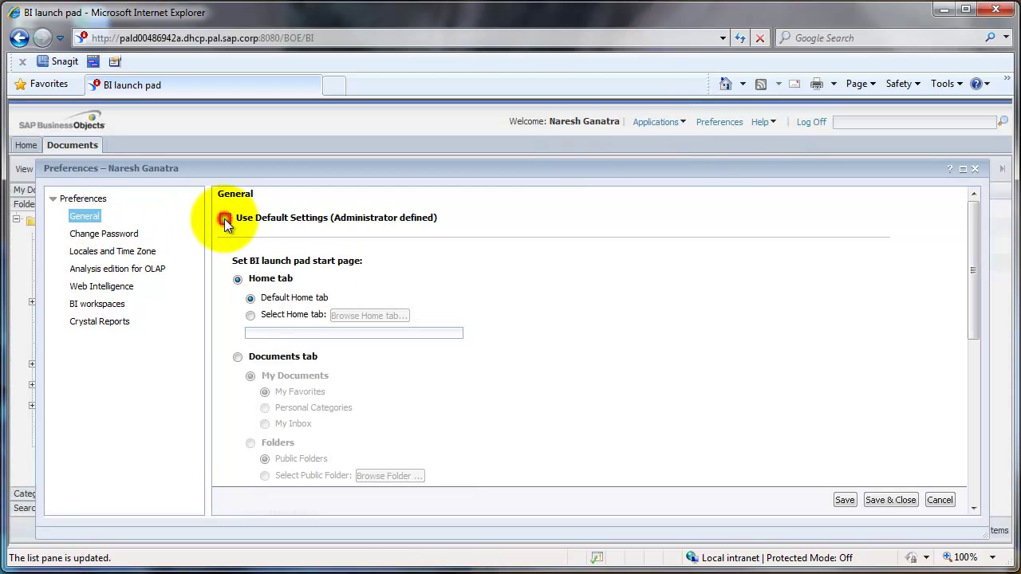
click(237, 358)
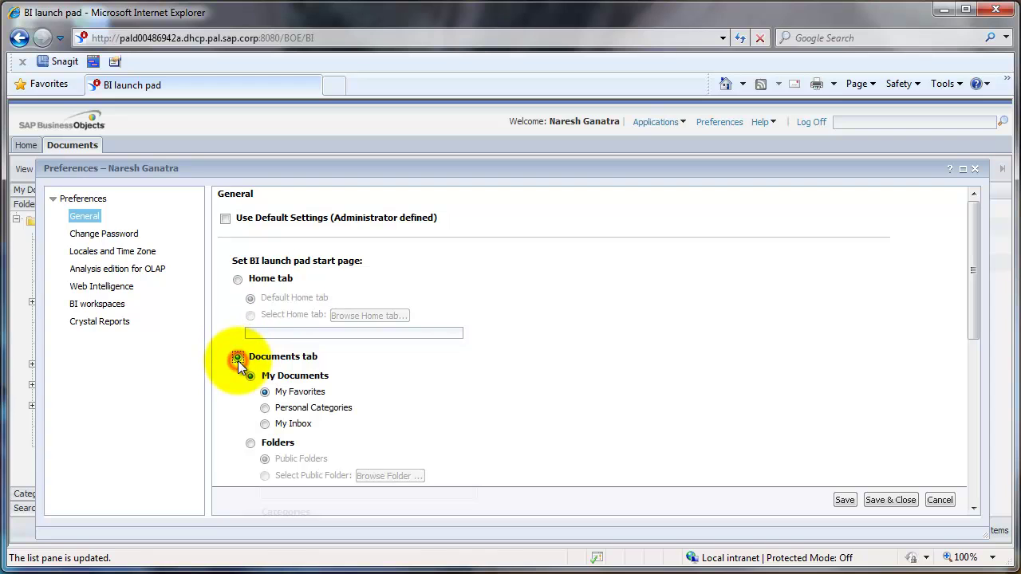
click(251, 444)
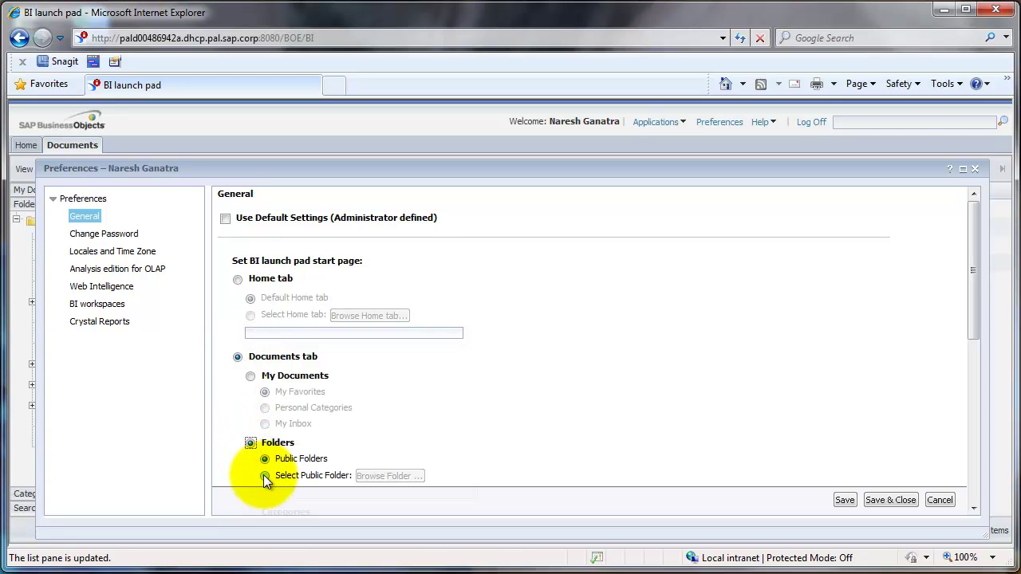
click(265, 477)
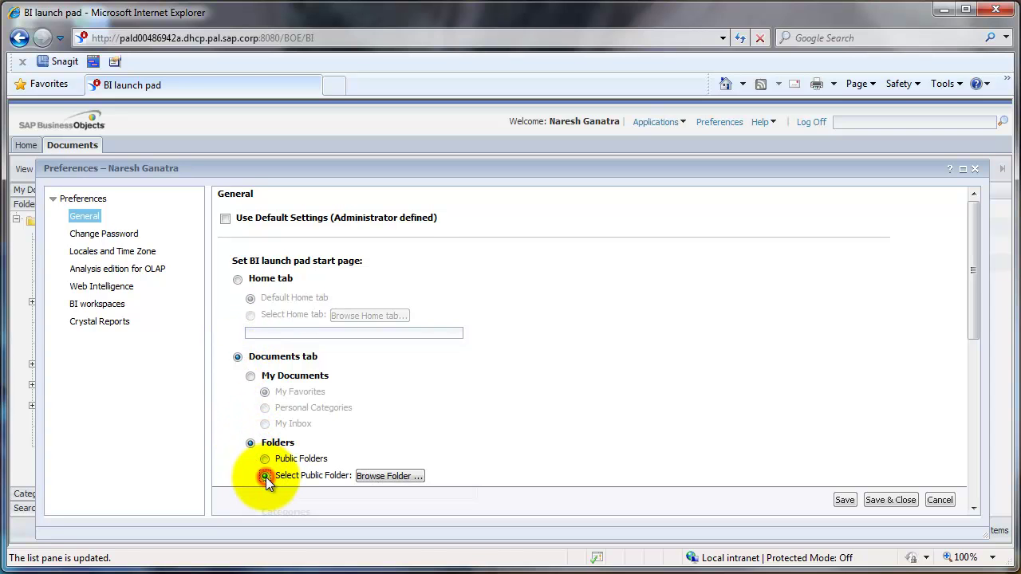
click(397, 476)
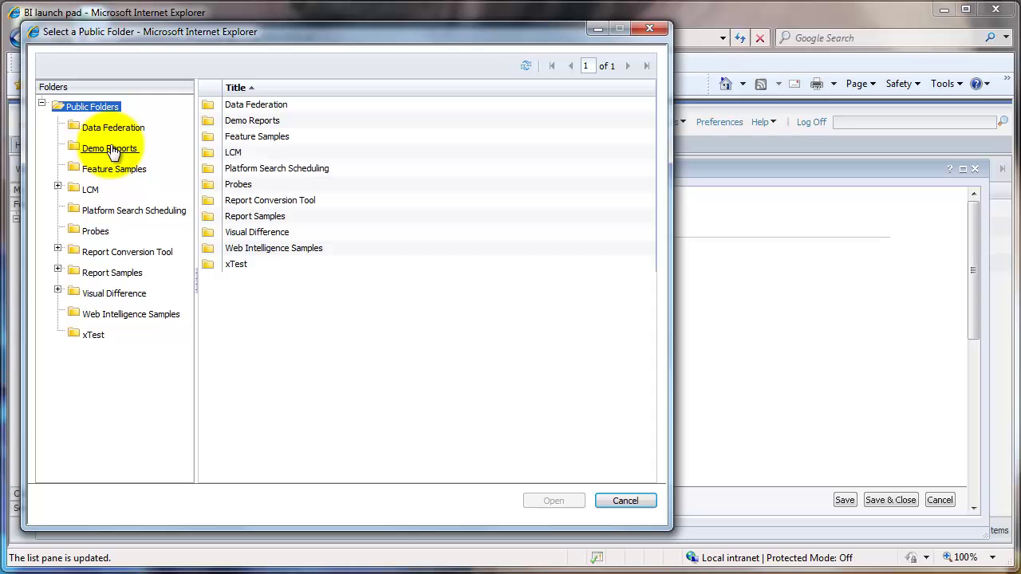
Choose Demo Reports as the start folder and save the preferences
click(245, 121)
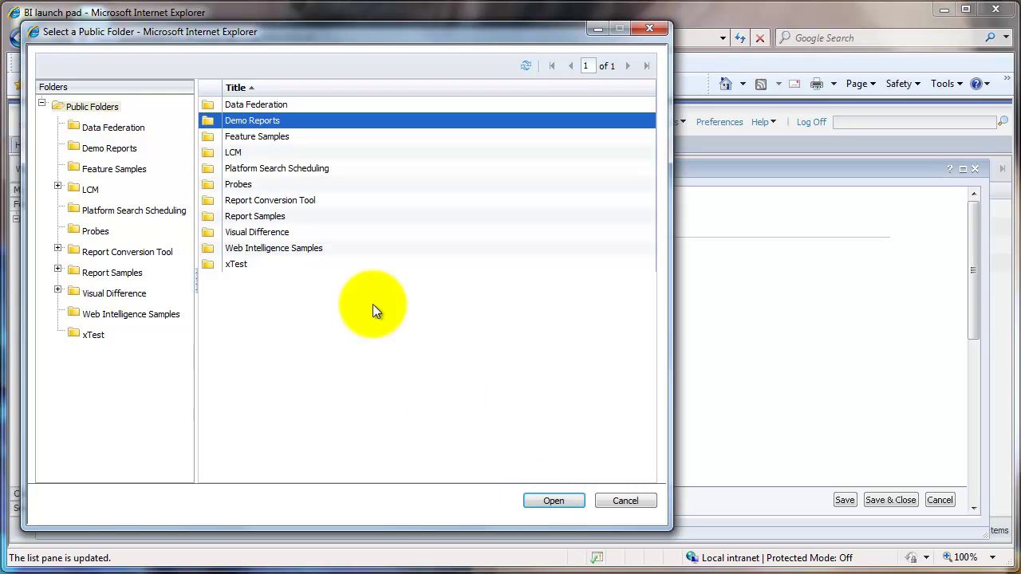
click(124, 150)
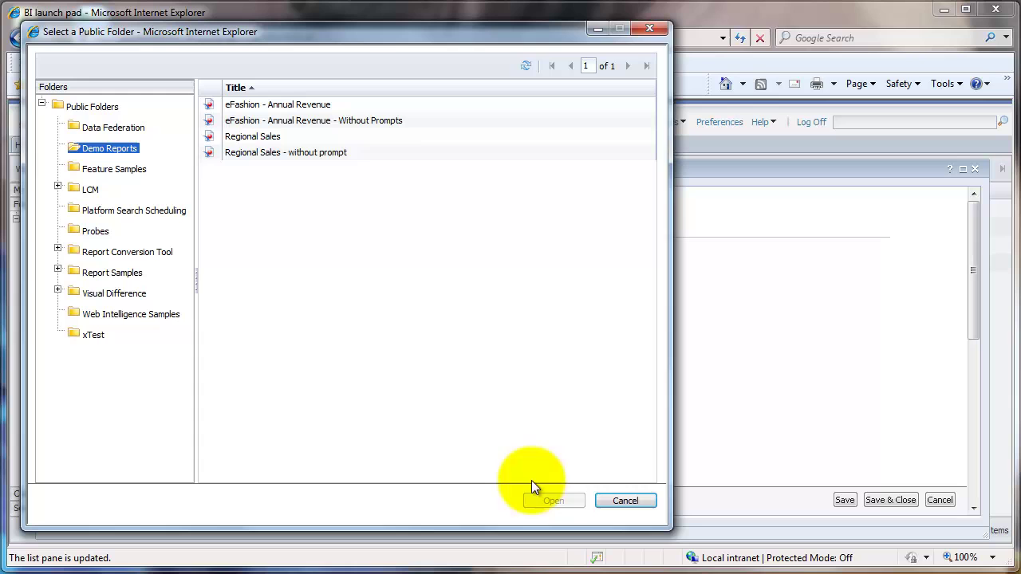
click(107, 108)
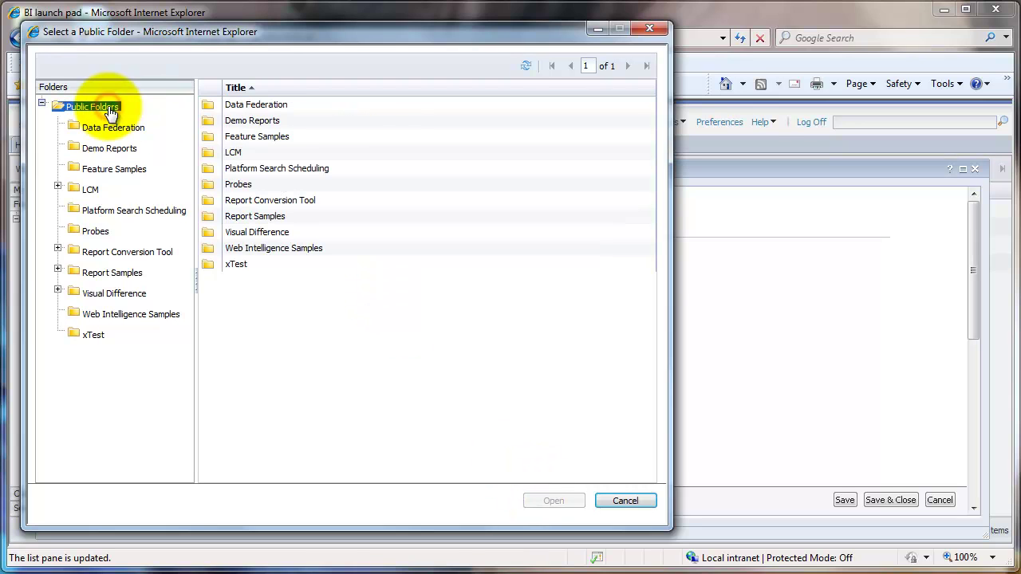
click(246, 126)
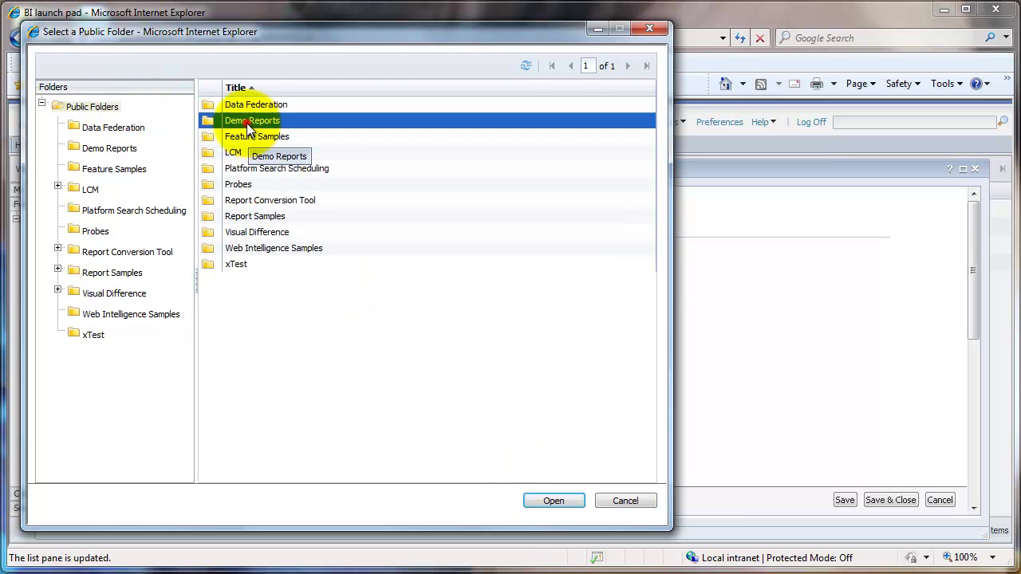
click(548, 498)
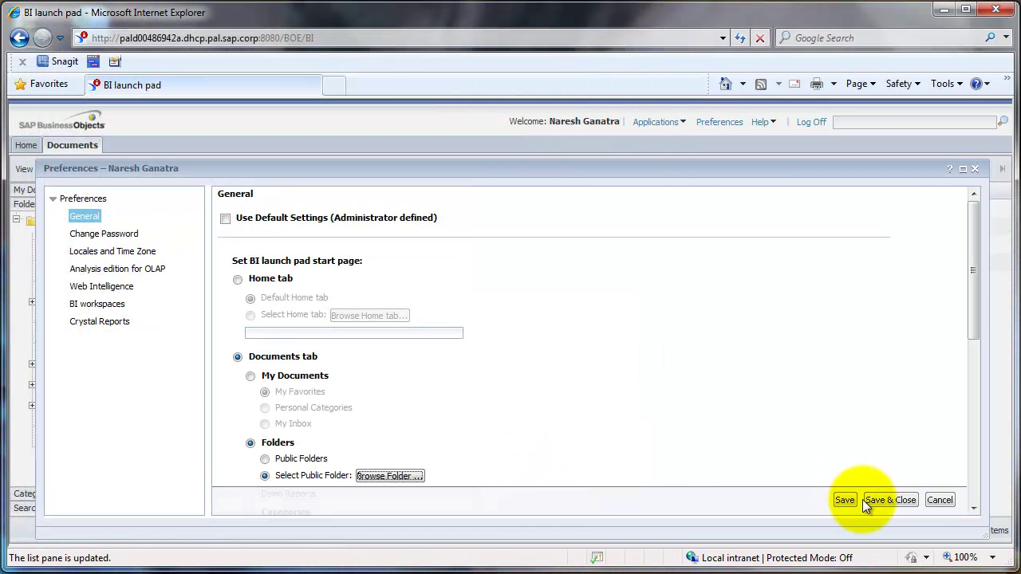
click(873, 499)
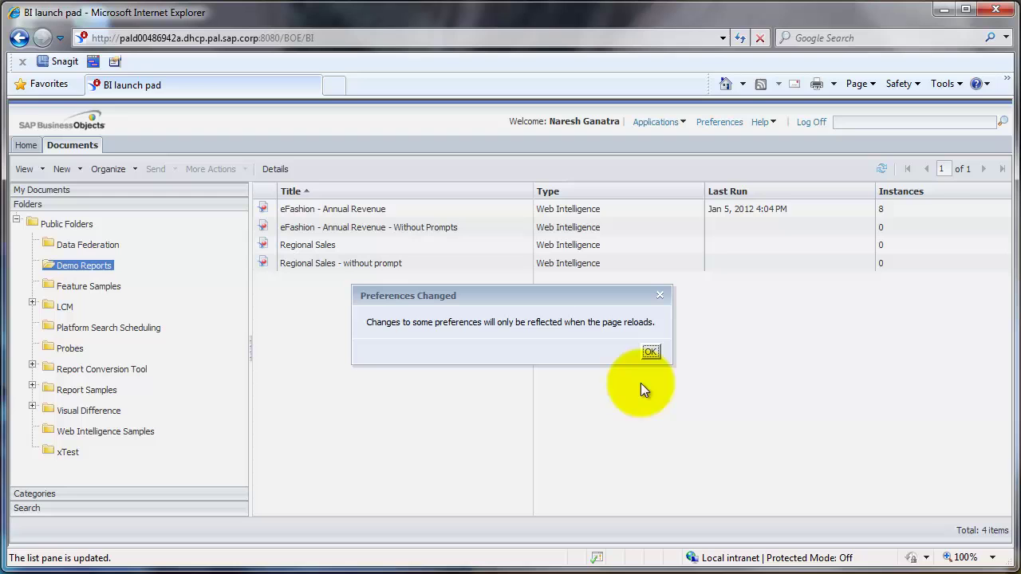
Dismiss the notice, log off and back on with the password, then select Demo Reports
click(650, 352)
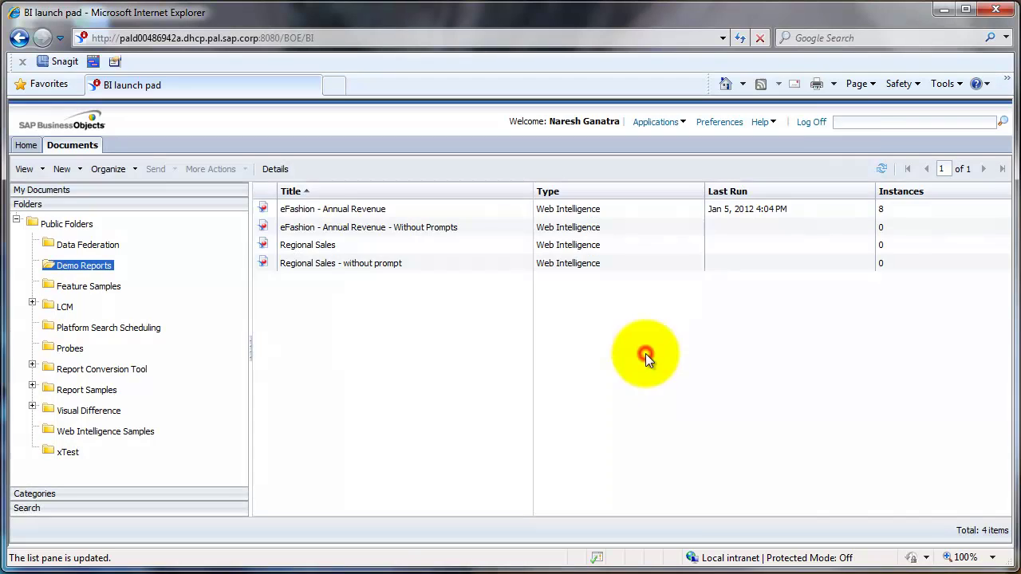
click(822, 121)
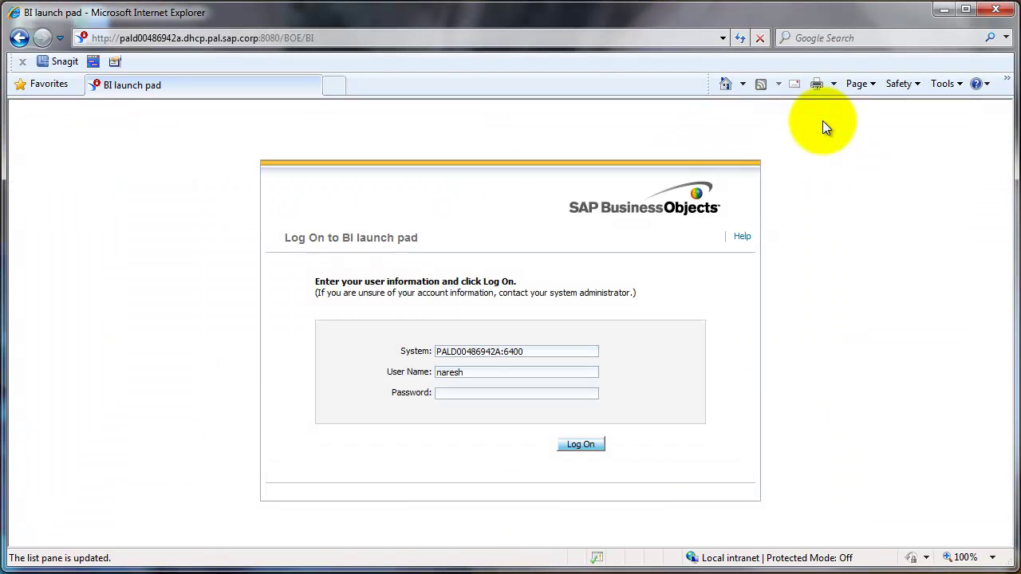
click(545, 394)
text(****)
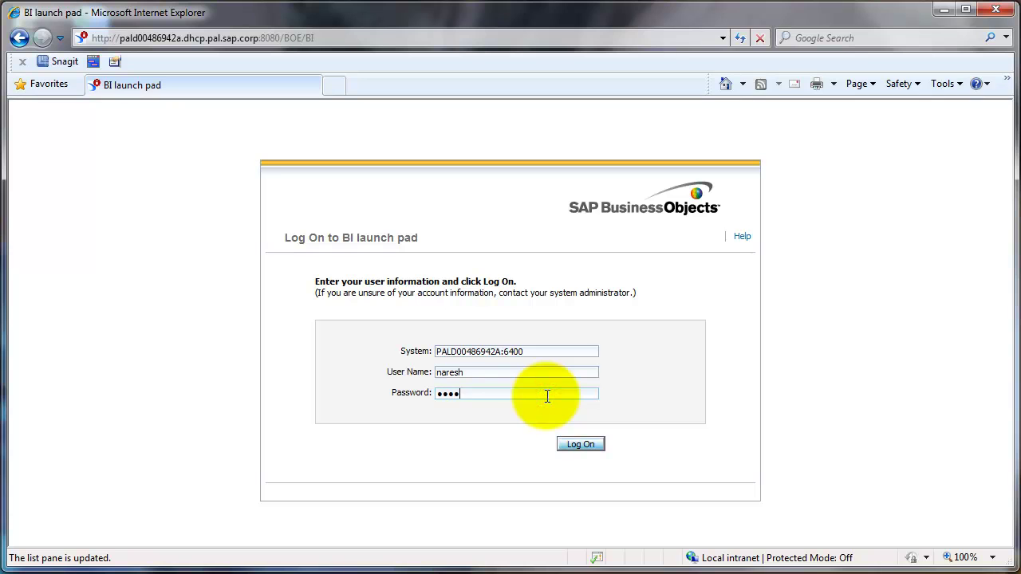
text(***)
key(Return)
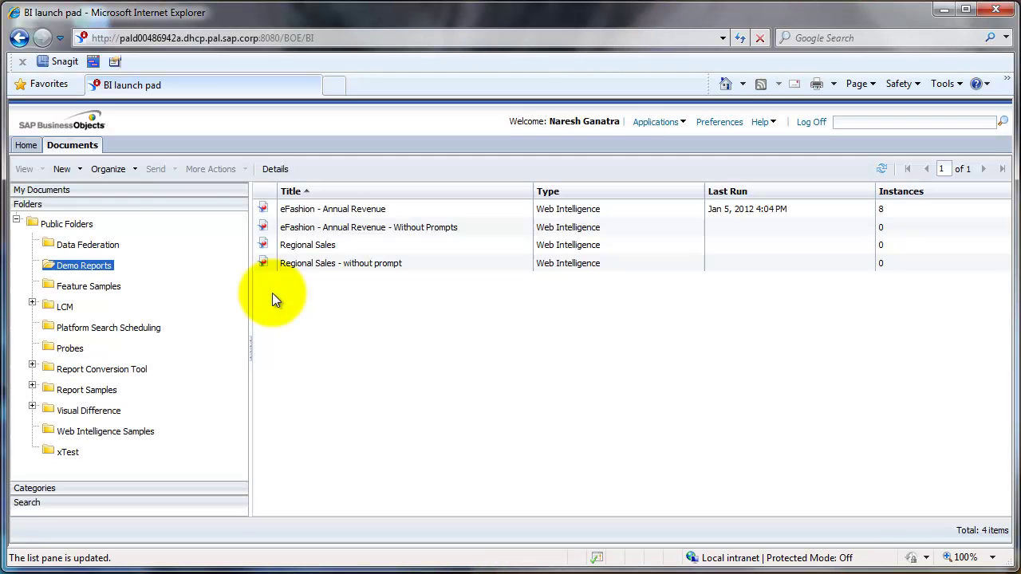
click(106, 270)
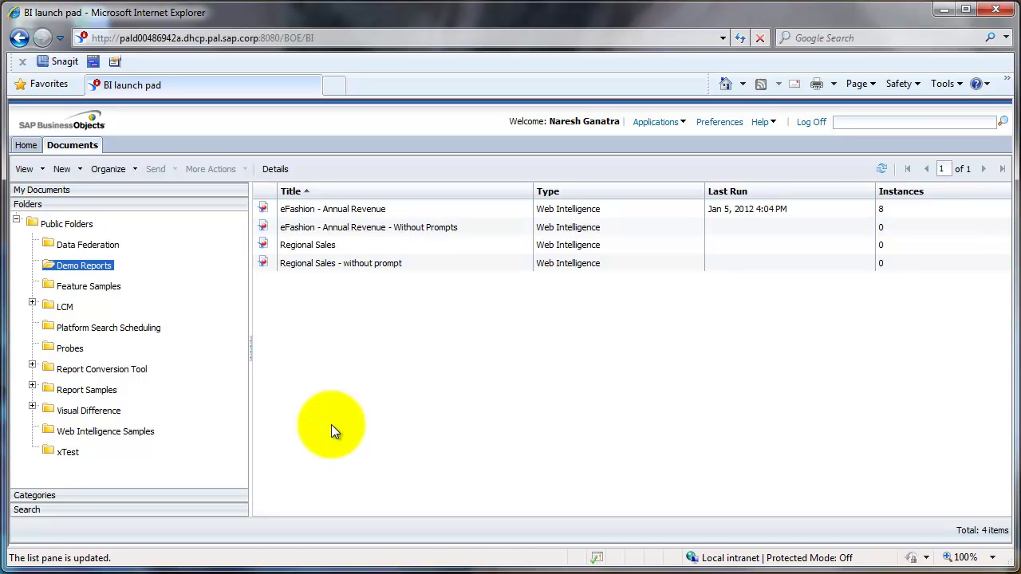
Open eFashion - Annual Revenue - Without Prompts in Reading mode and refresh its data
double_click(345, 229)
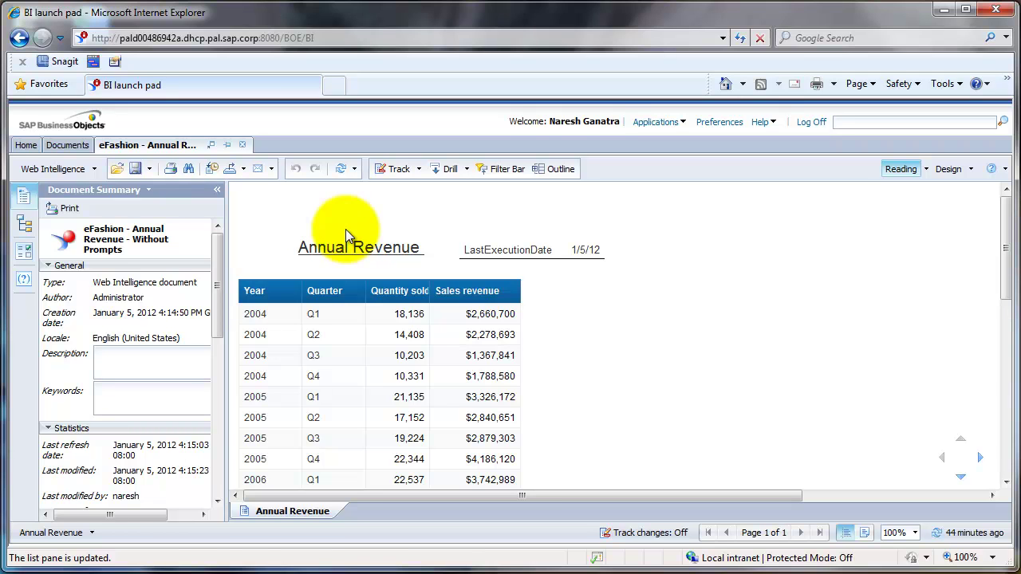
click(342, 171)
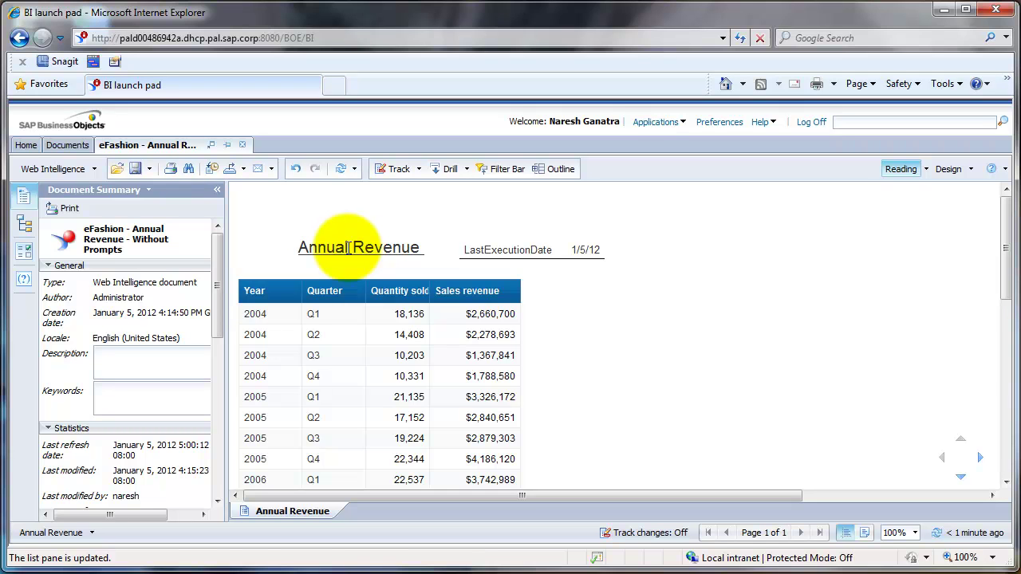
Close the report without saving and start scheduling the Without Prompts report
click(242, 146)
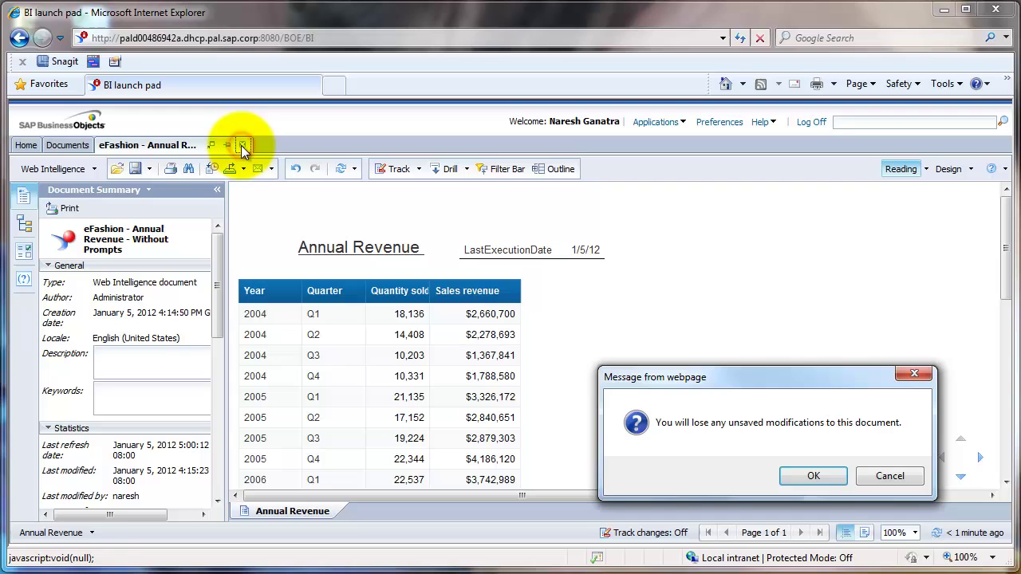
click(793, 475)
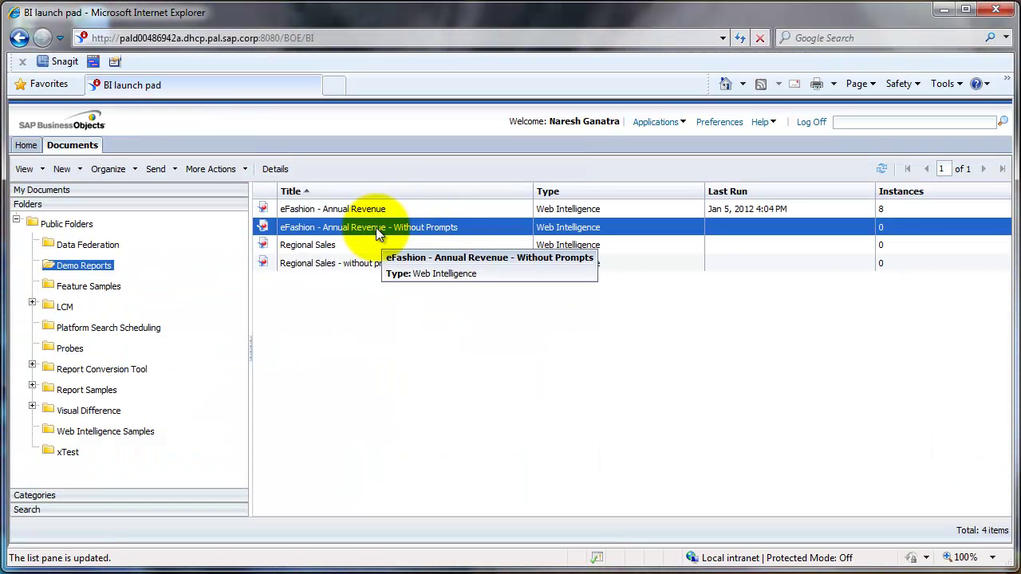
right_click(377, 229)
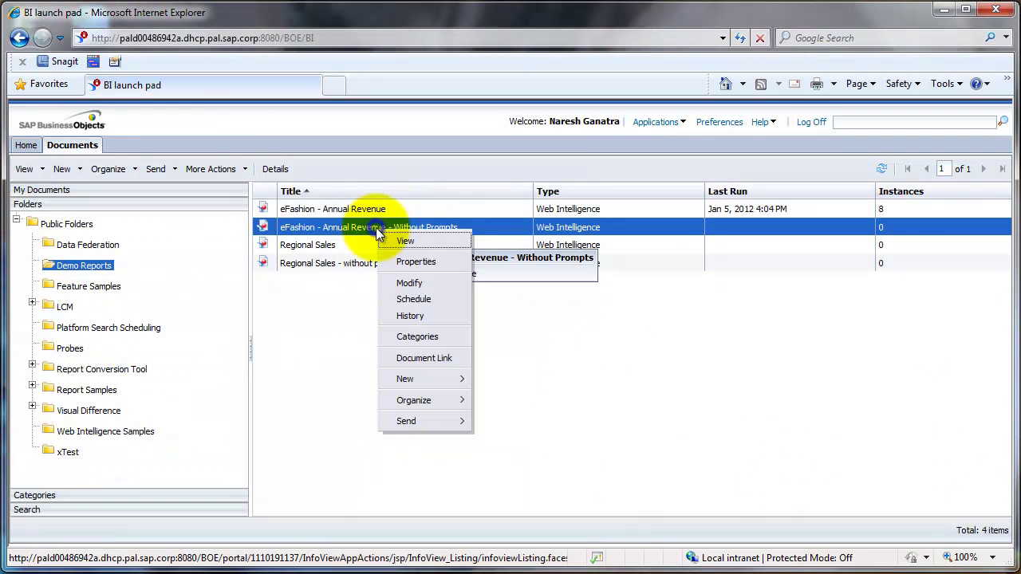
click(405, 299)
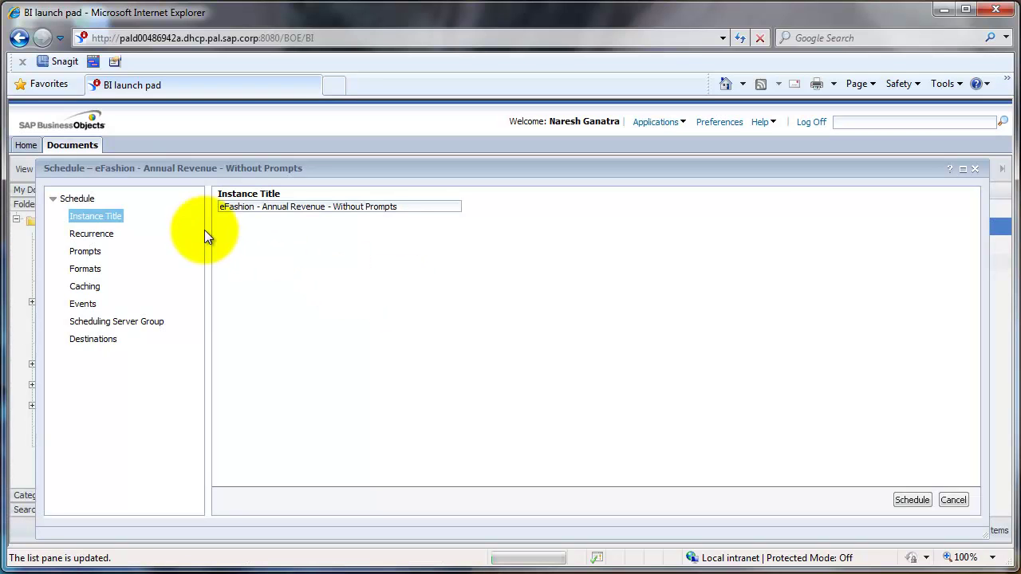
Set the schedule recurrence to Daily starting at 09:00 AM and submit it
click(102, 235)
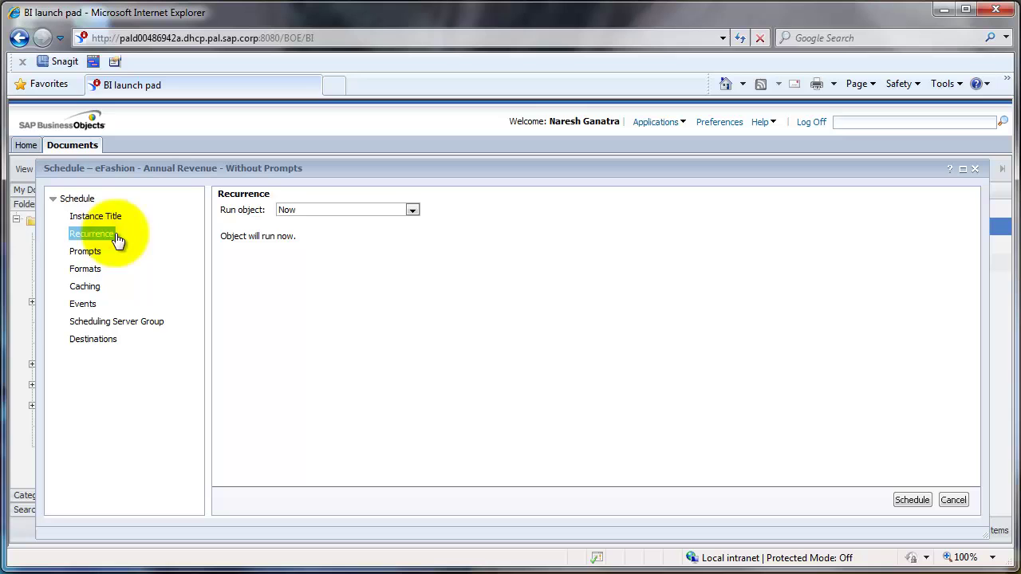
click(307, 211)
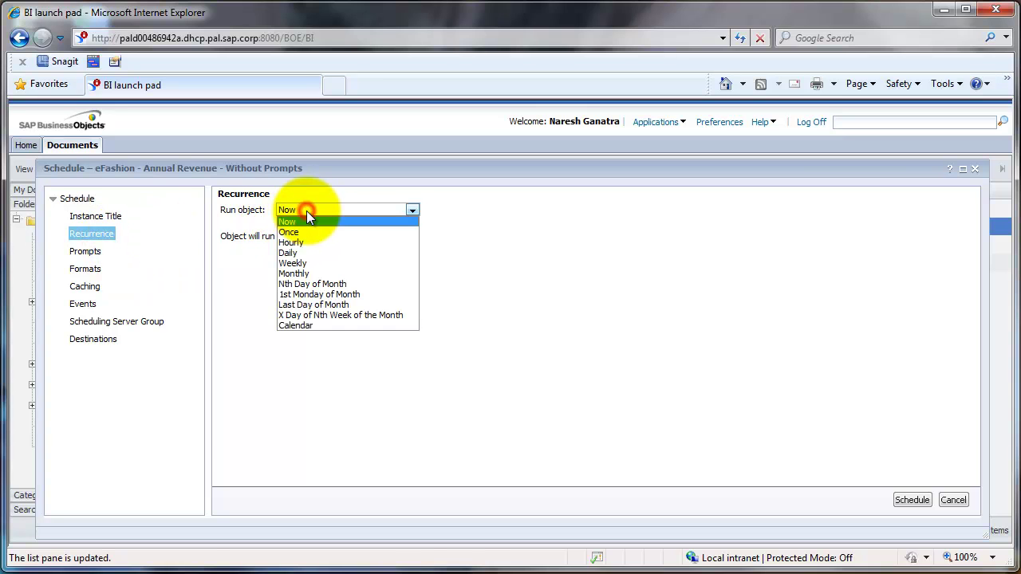
click(310, 251)
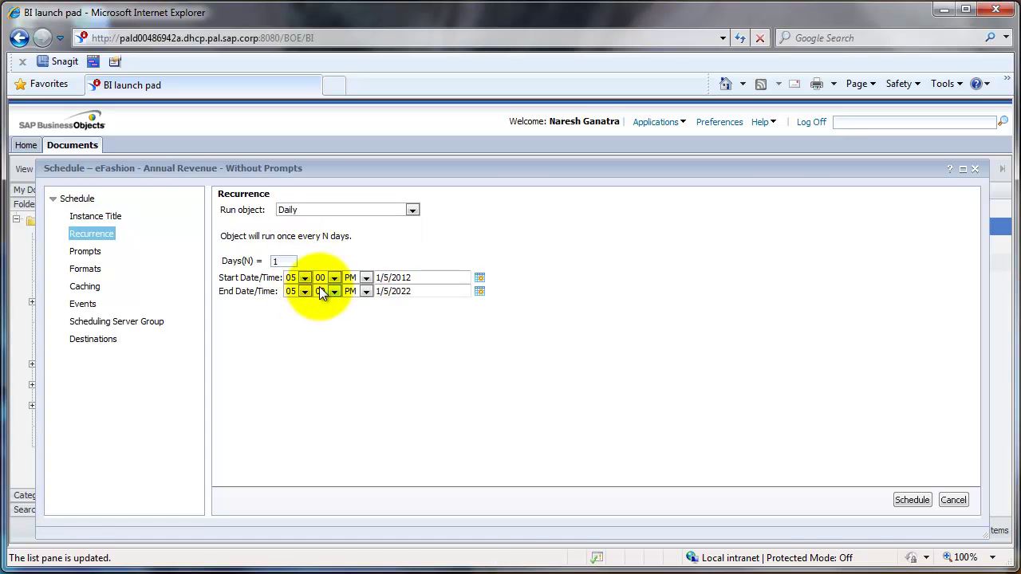
click(304, 278)
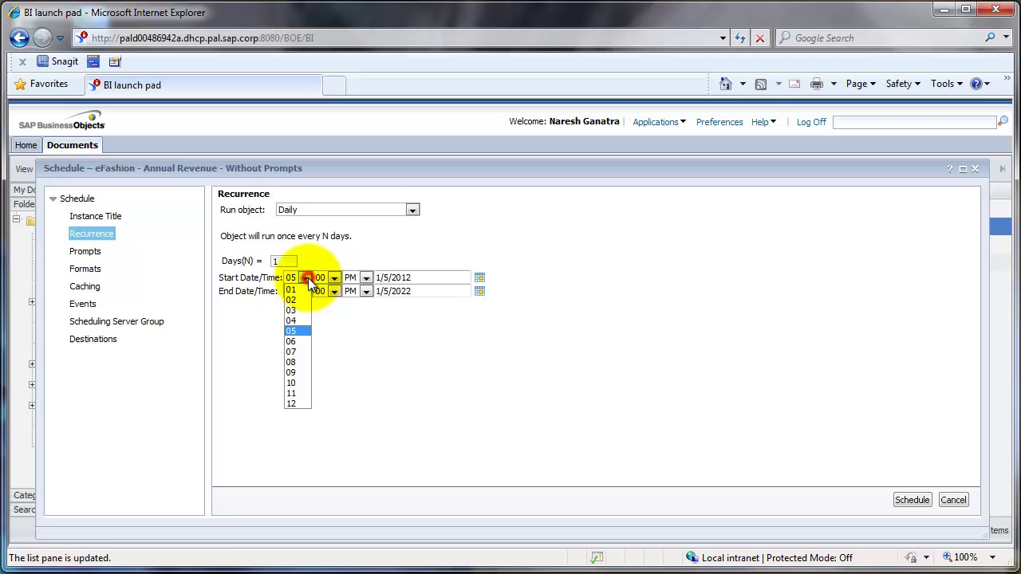
click(296, 372)
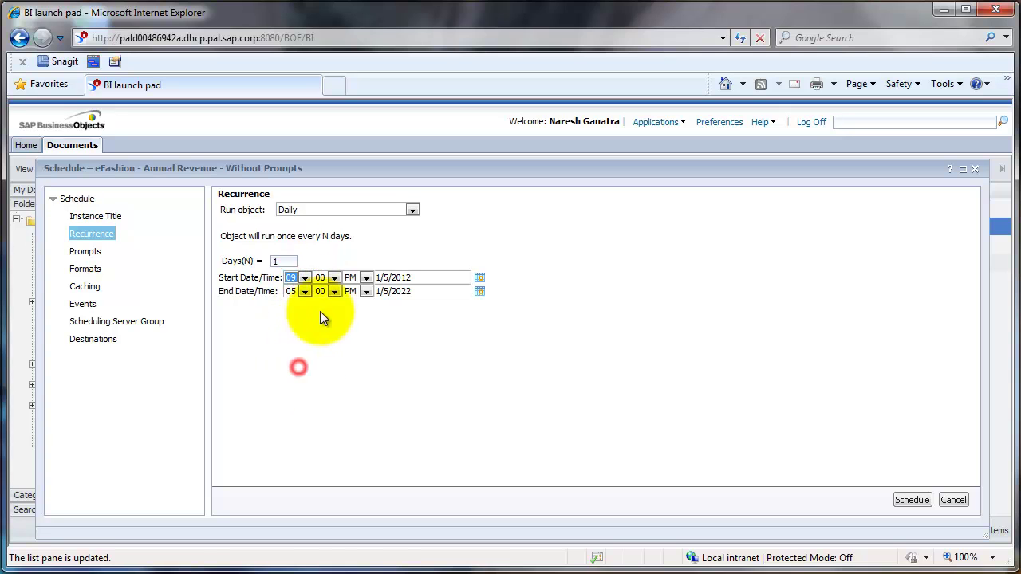
click(351, 278)
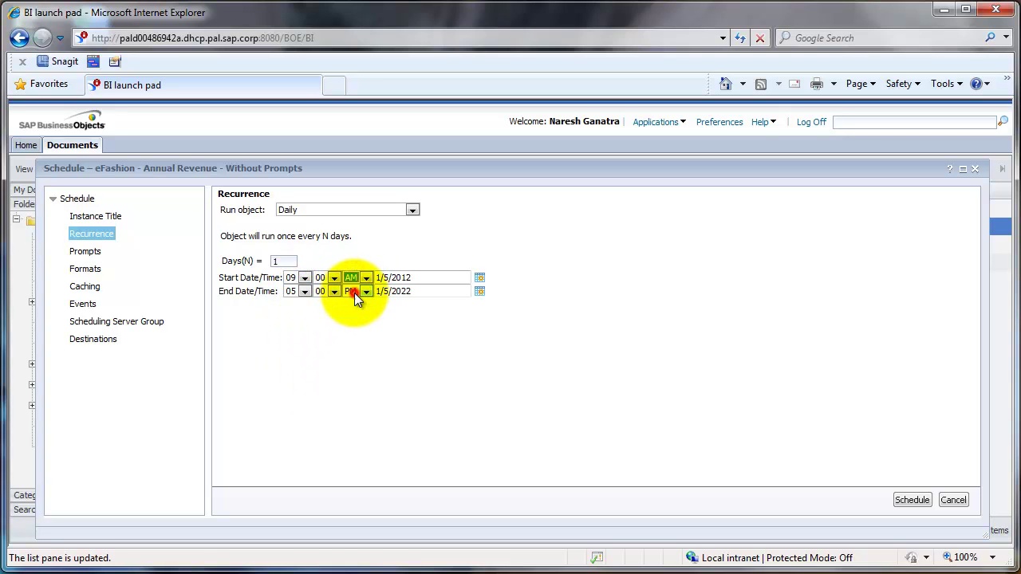
click(314, 313)
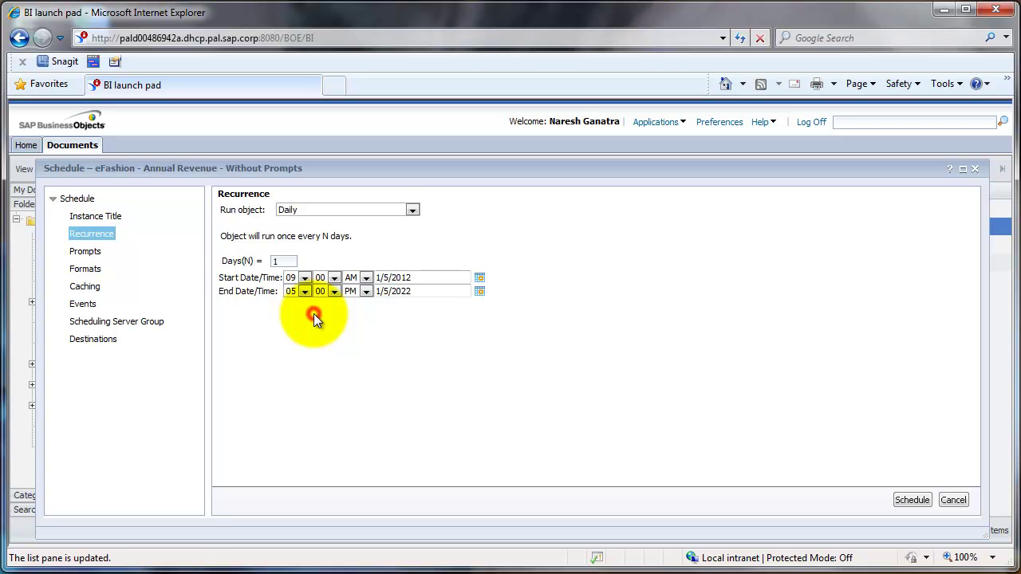
click(905, 498)
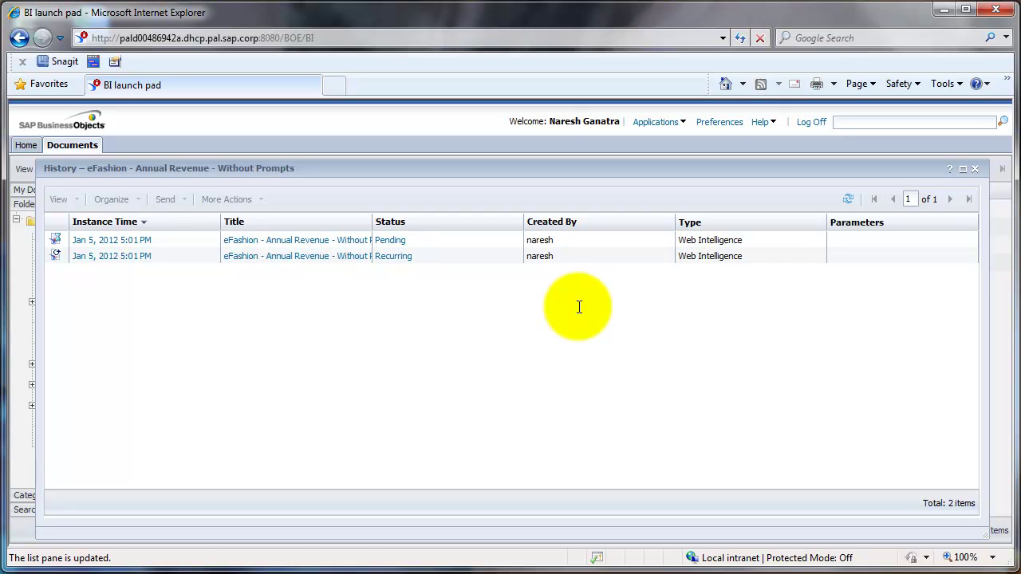
Refresh the History list until the first instance goes from Pending to Success
click(848, 200)
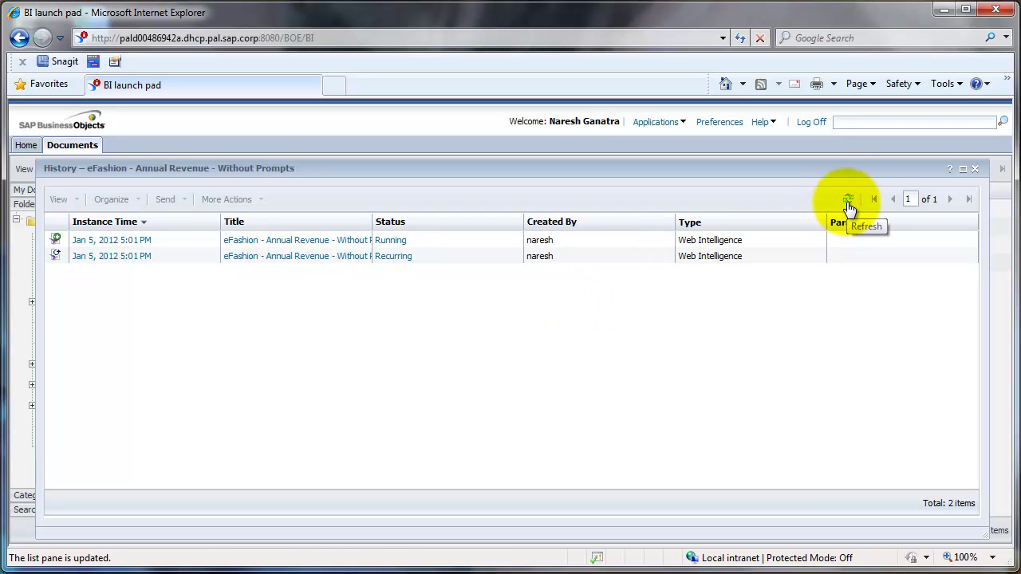
click(848, 204)
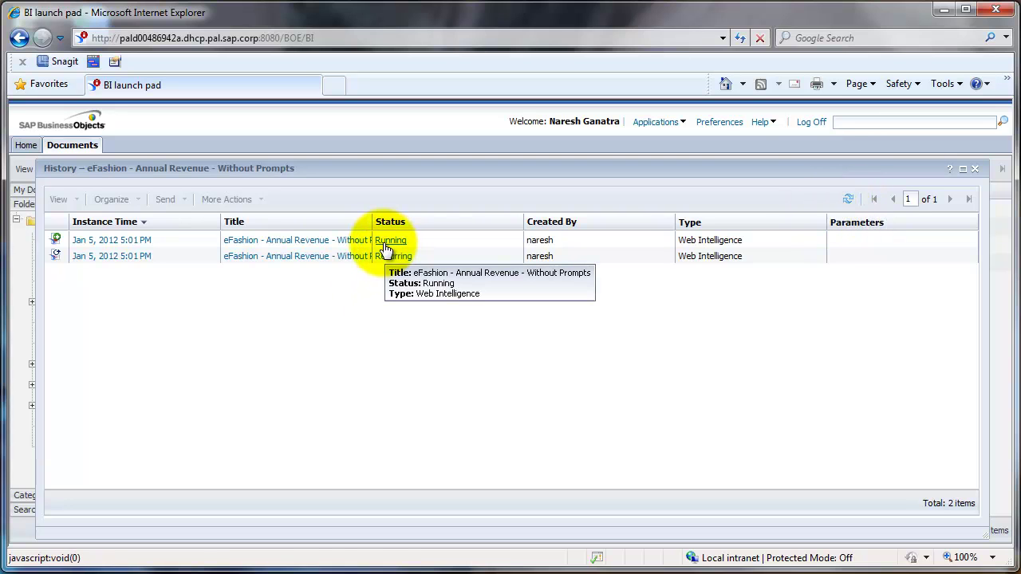
click(846, 201)
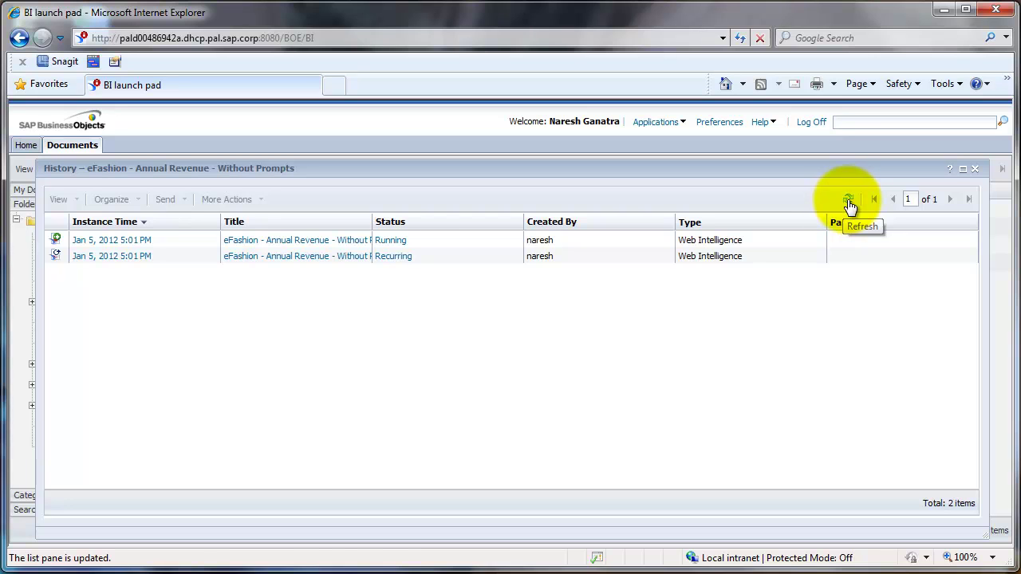
click(848, 203)
Close History and view the latest instance of the Without Prompts report
click(979, 172)
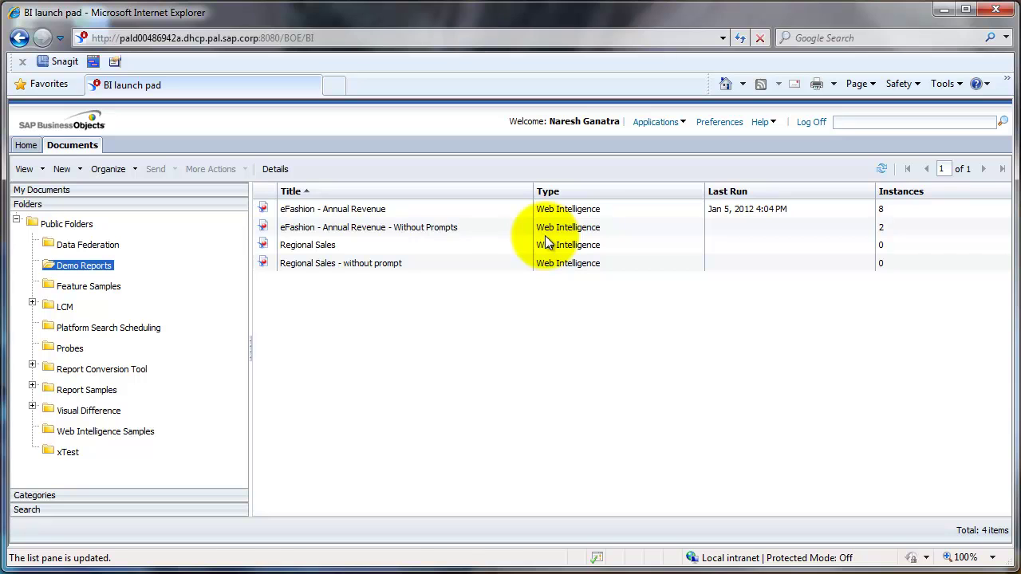
right_click(449, 232)
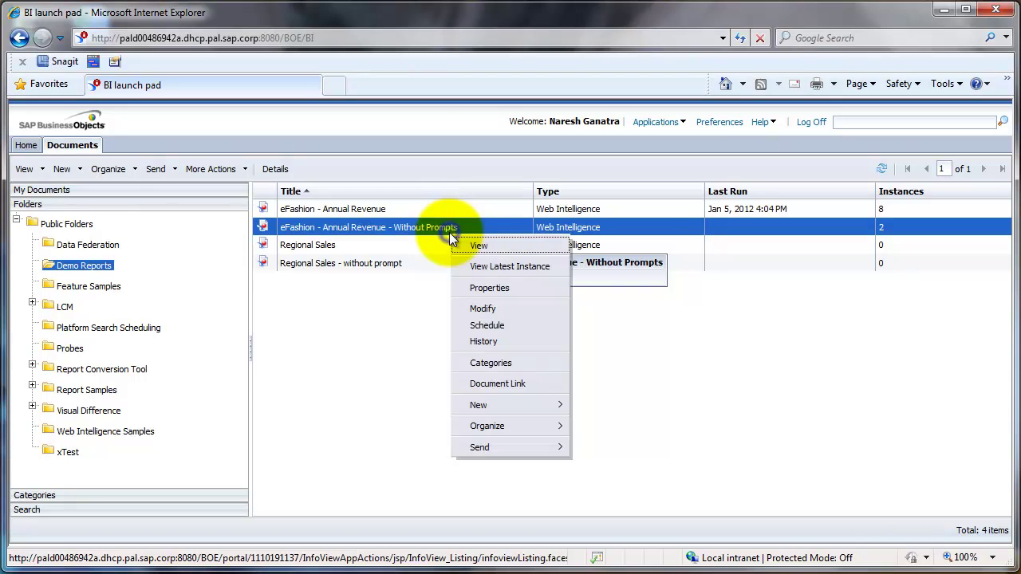
click(487, 270)
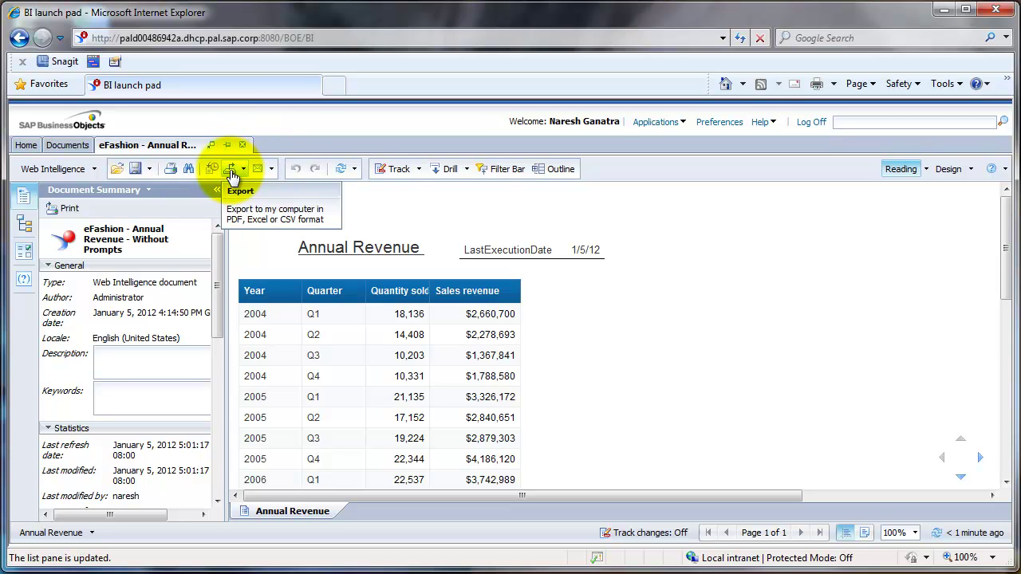
Show the Export Document As submenu listing the PDF, Excel and Excel 2007 formats
click(232, 170)
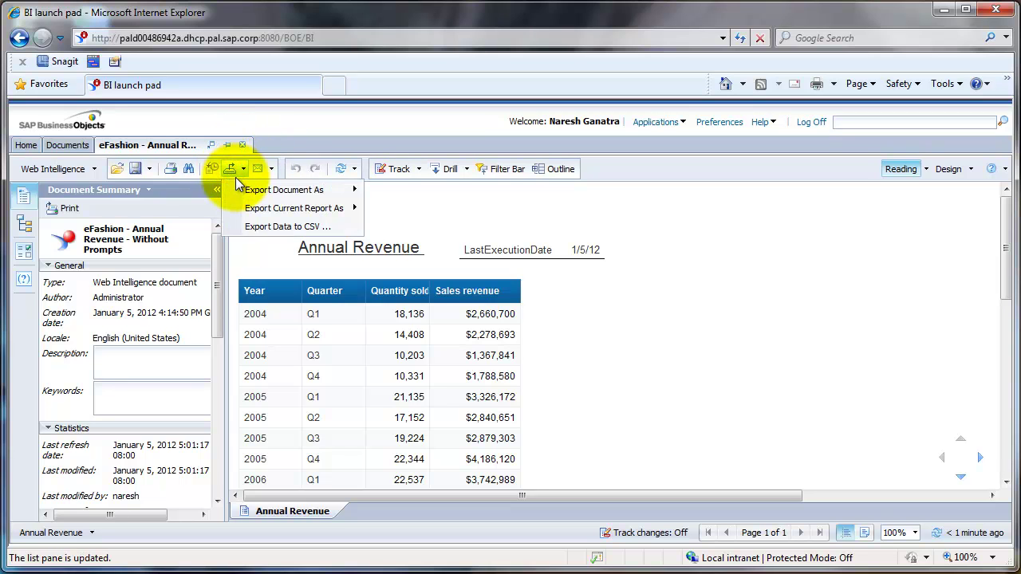
mouse_move(247, 190)
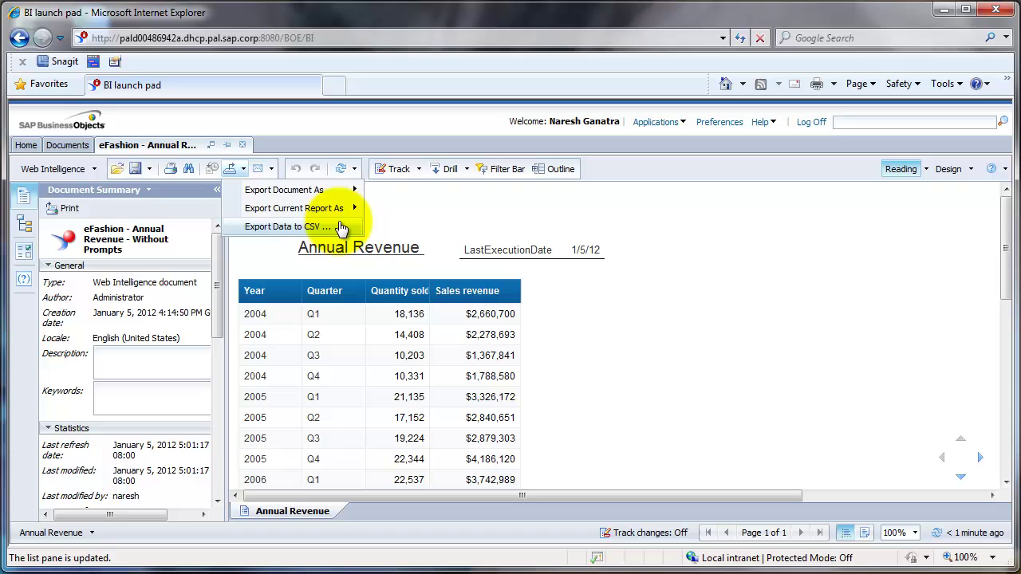
mouse_move(324, 197)
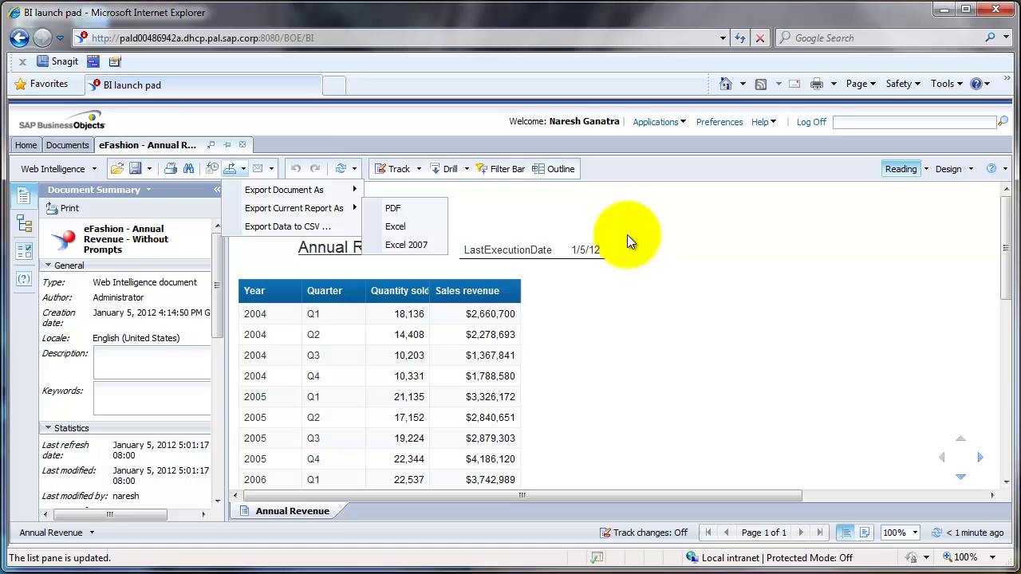
Close the document and open the latest instance of eFashion - Annual Revenue from Demo Reports
click(244, 146)
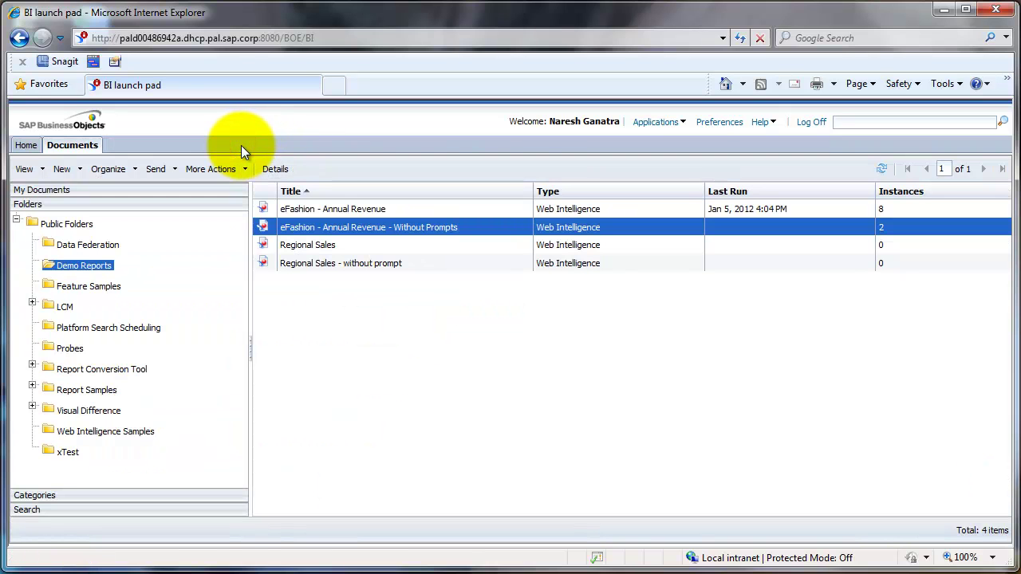
click(361, 212)
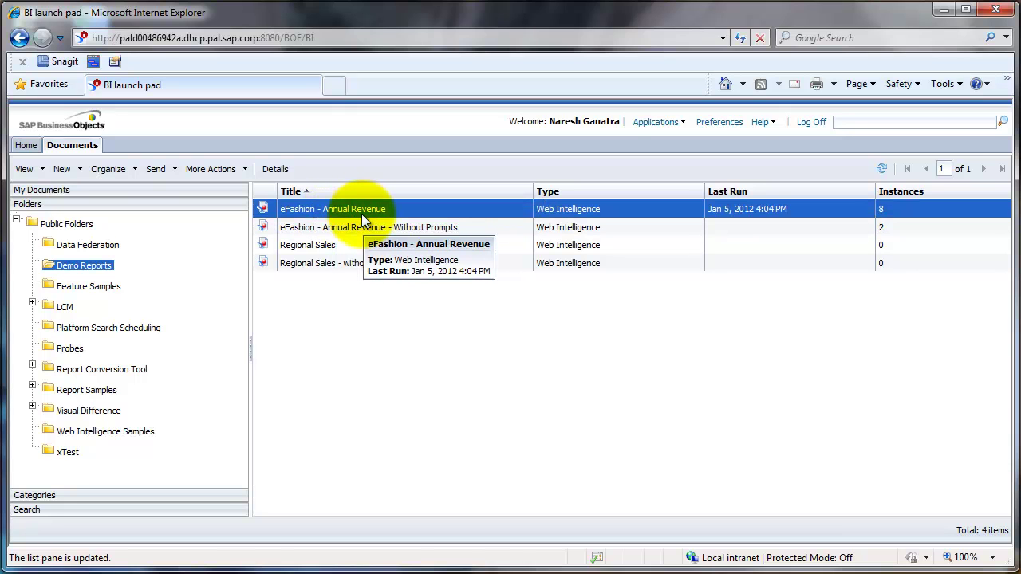
right_click(362, 214)
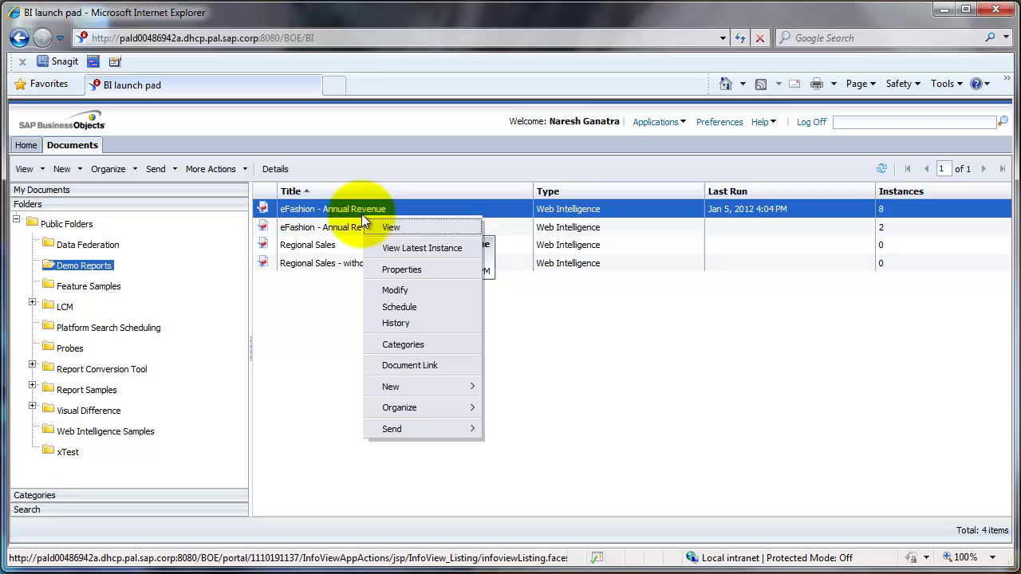
click(390, 247)
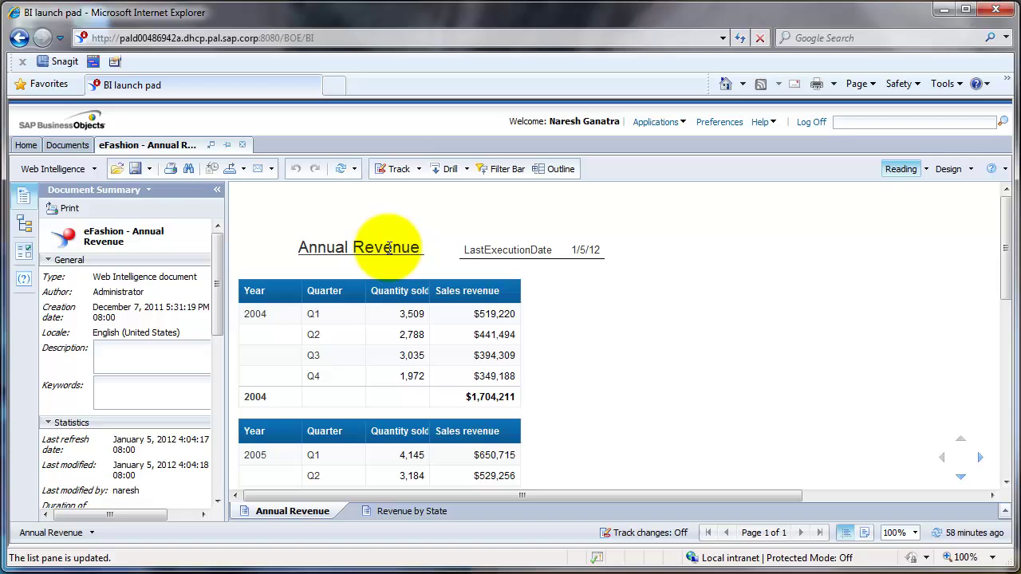
Refresh the report and remove 2004 and 2005 from the chosen Year values, keeping 2006
click(341, 168)
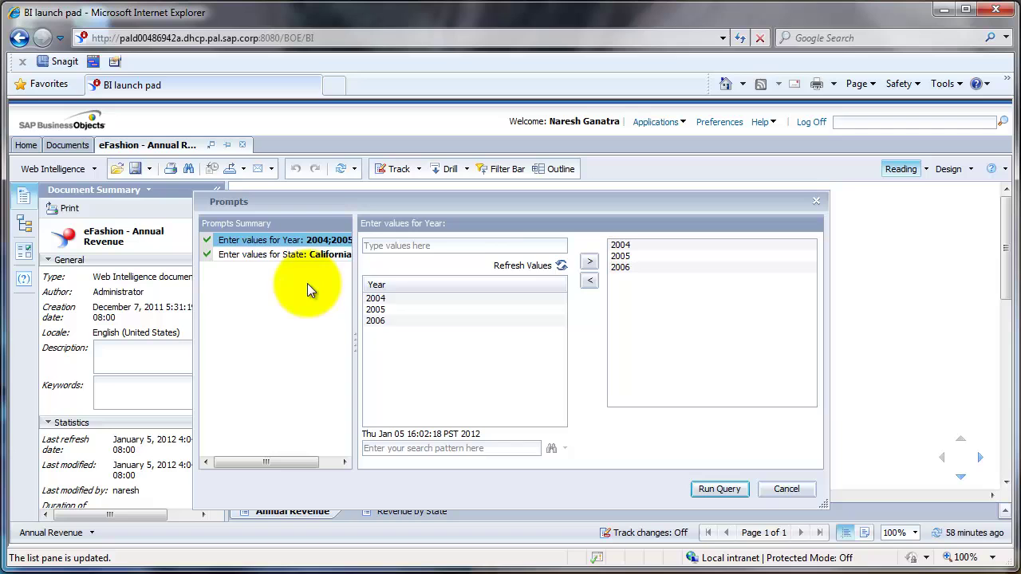
click(633, 257)
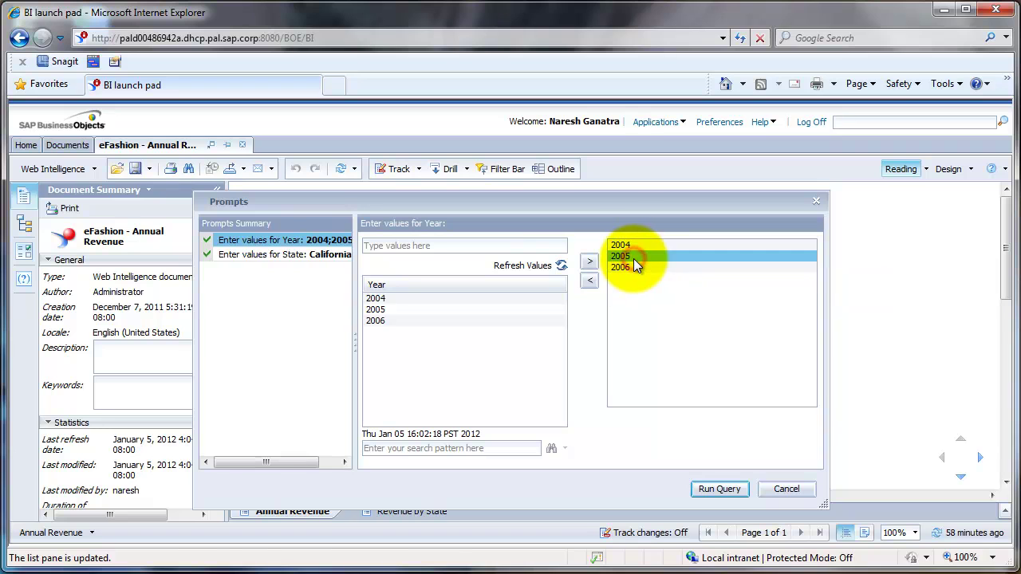
key(shift+Up)
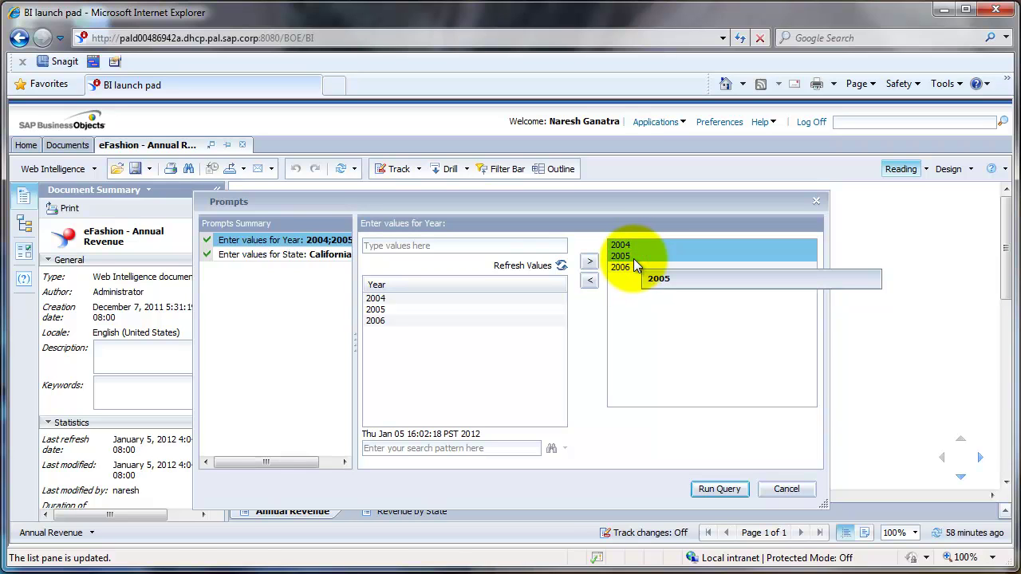
click(630, 254)
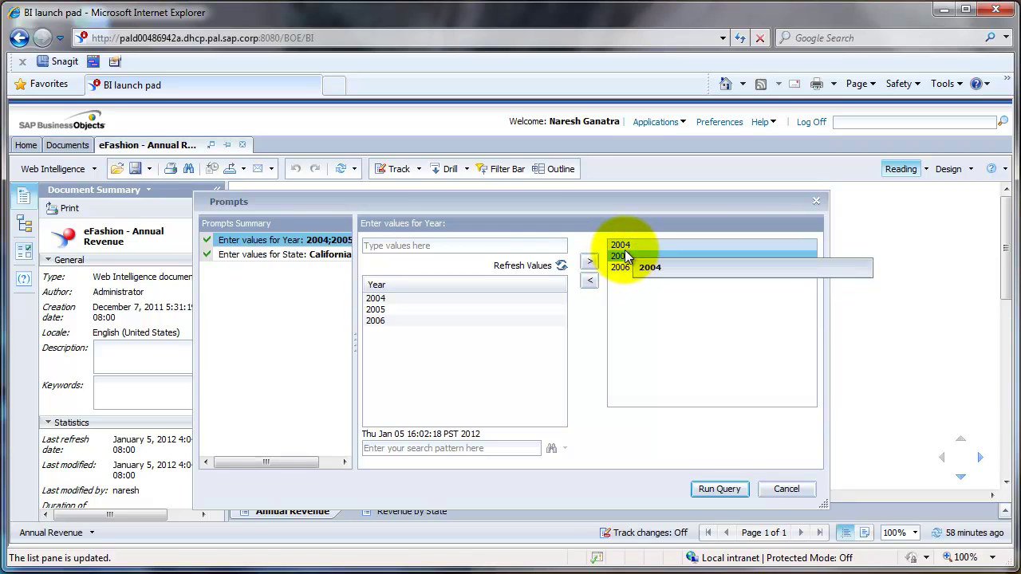
click(625, 248)
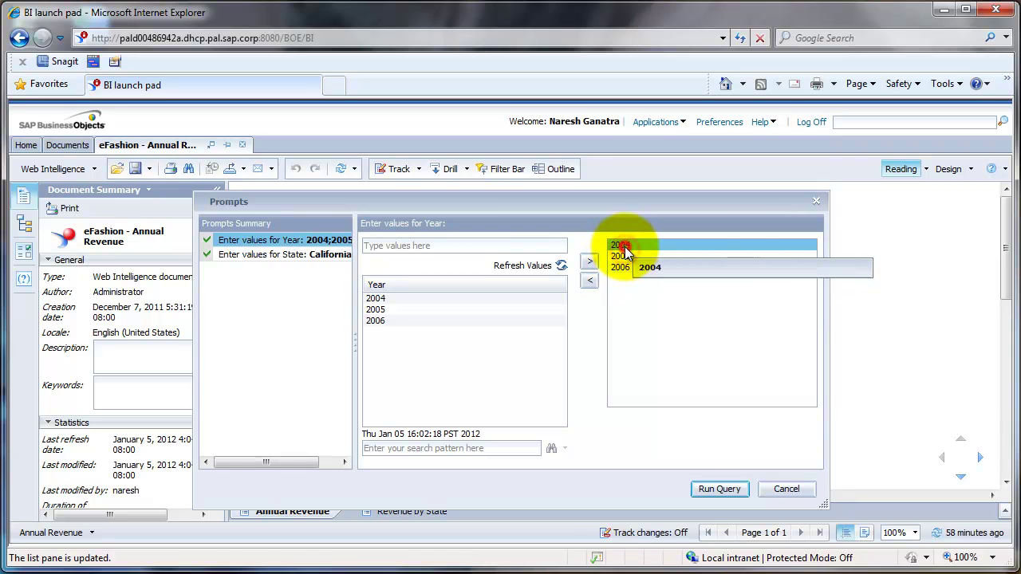
shift+click(625, 250)
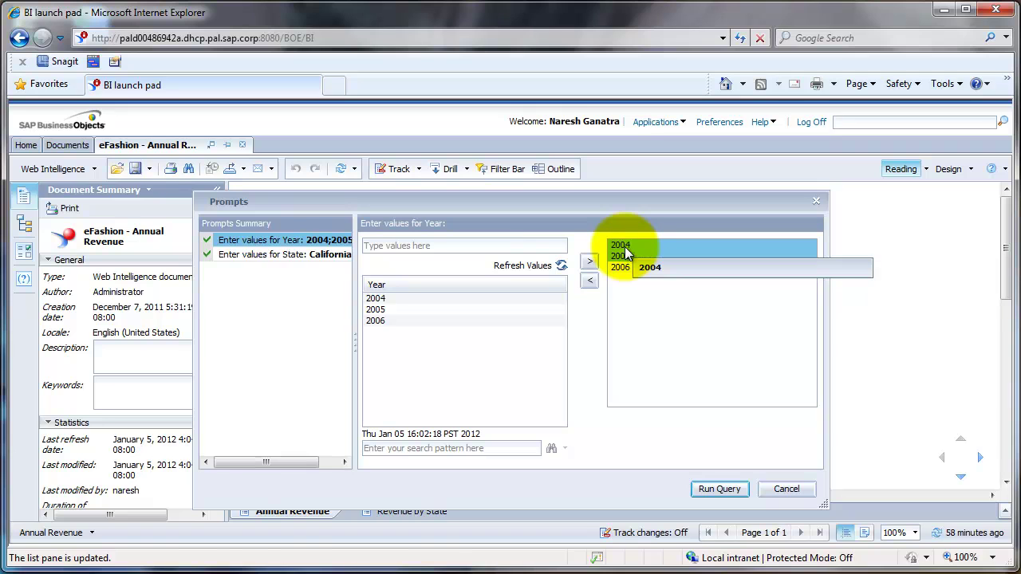
click(591, 282)
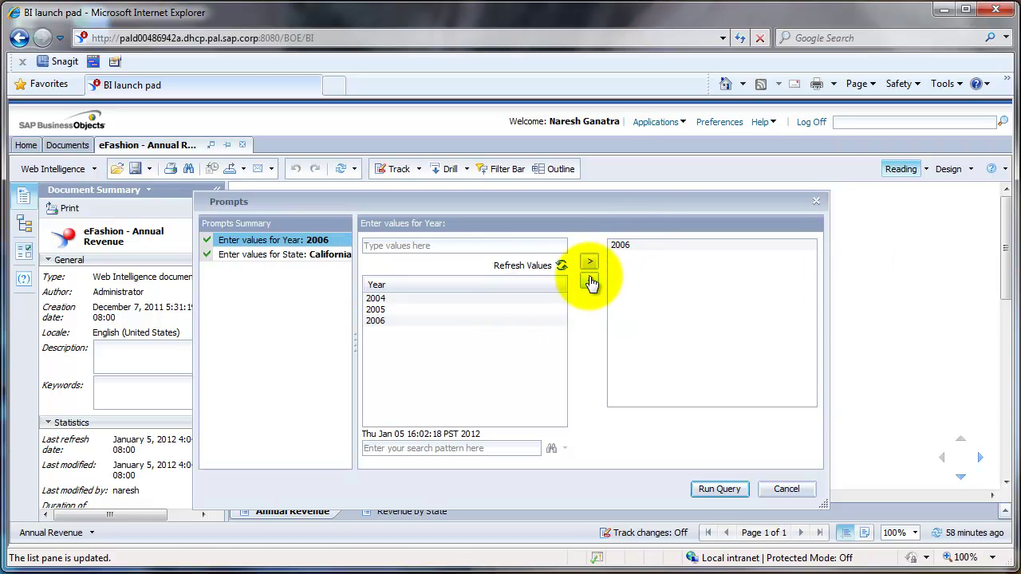
Add New York to the chosen State values alongside California and run the query
click(290, 256)
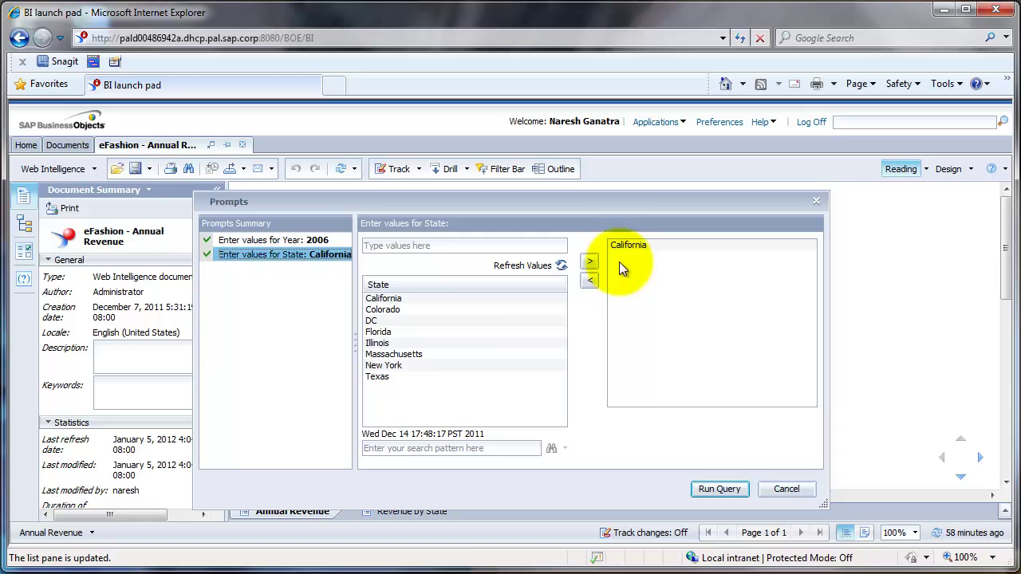
click(417, 364)
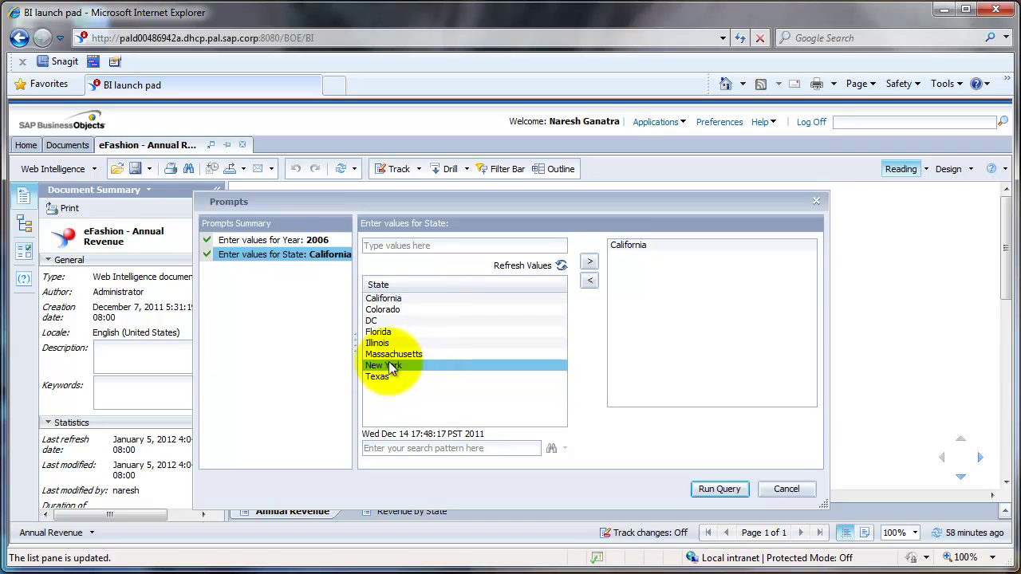
ctrl+click(407, 365)
click(407, 365)
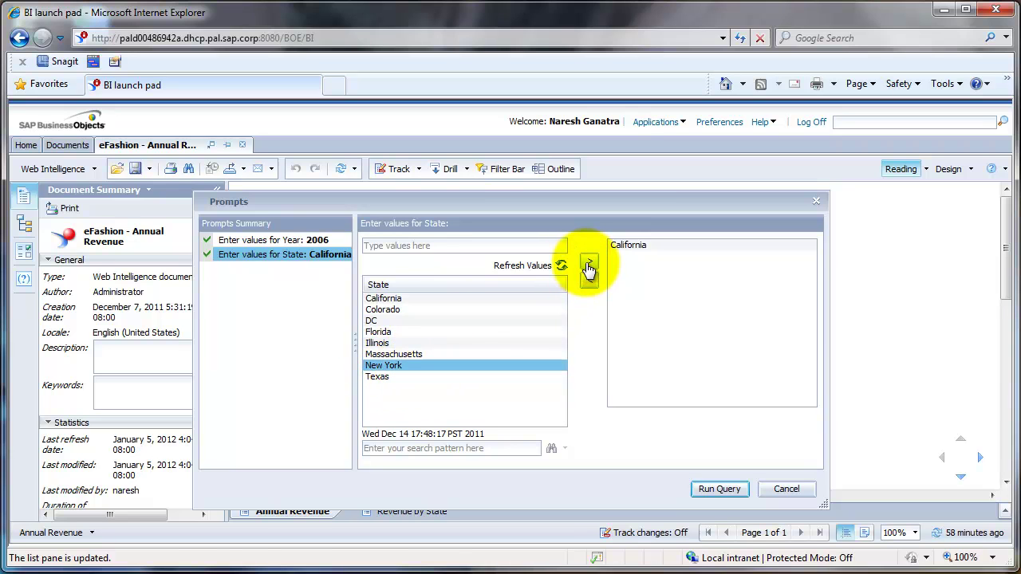
click(588, 265)
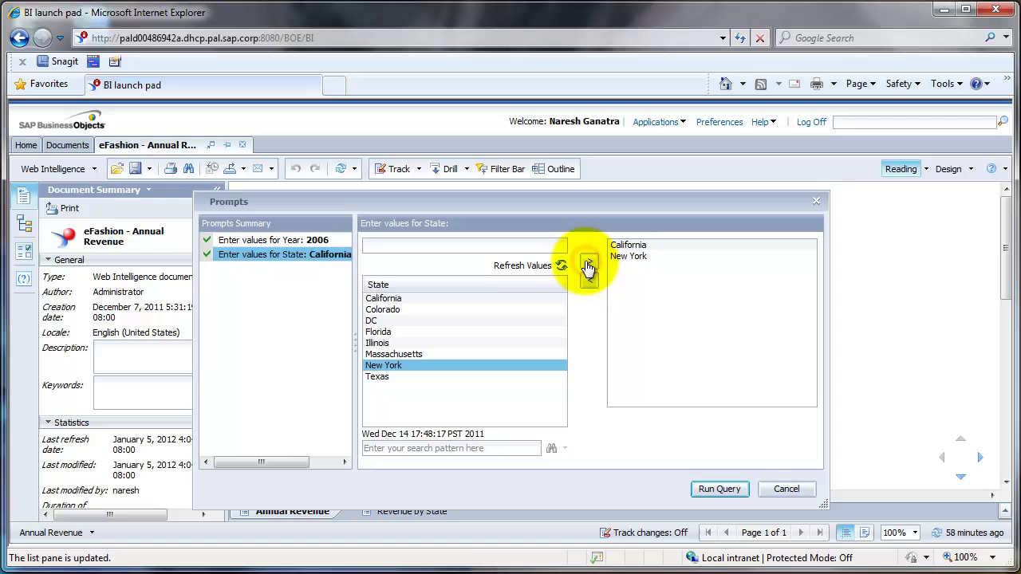
click(724, 488)
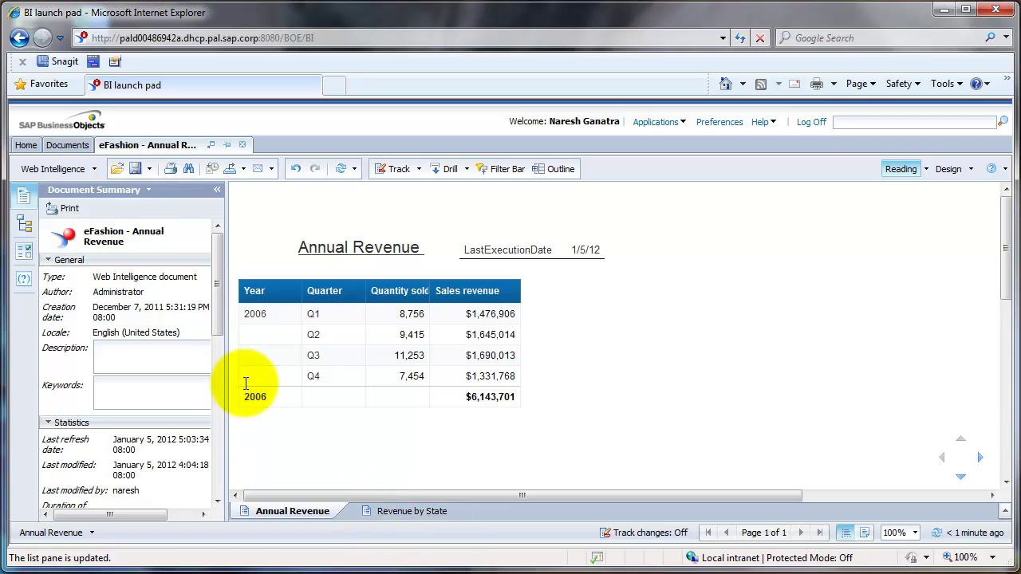
click(382, 520)
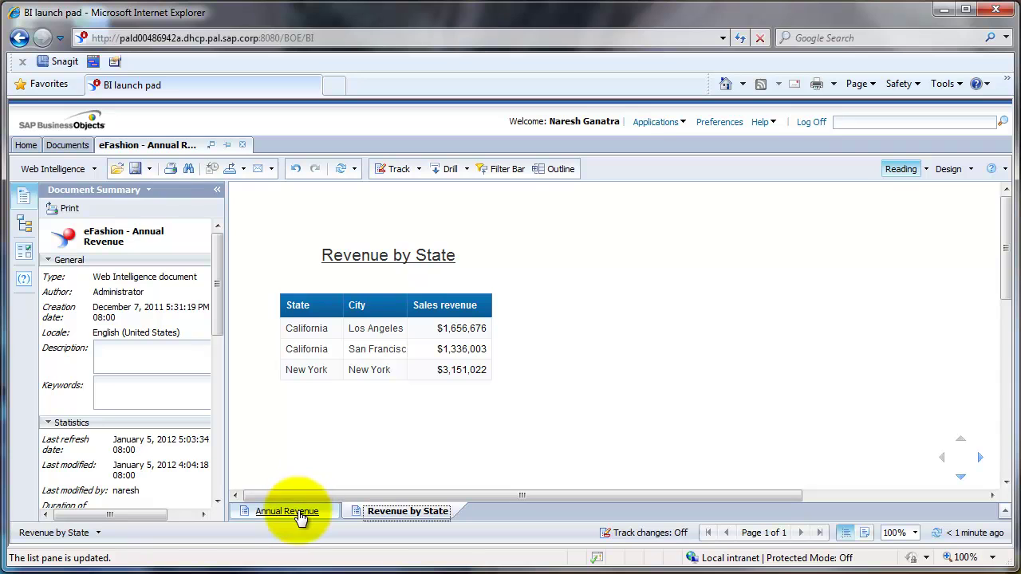
click(240, 172)
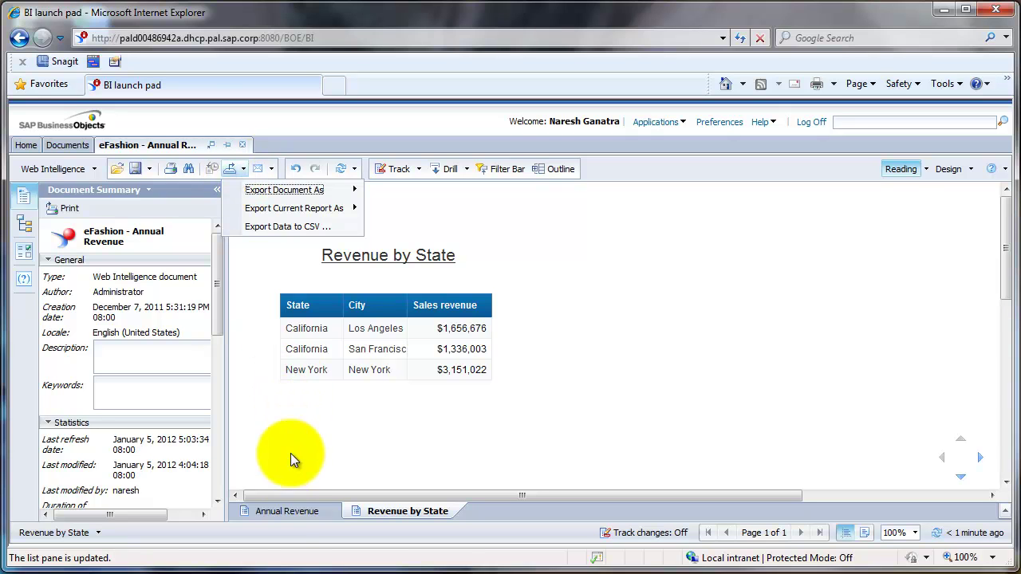
click(287, 518)
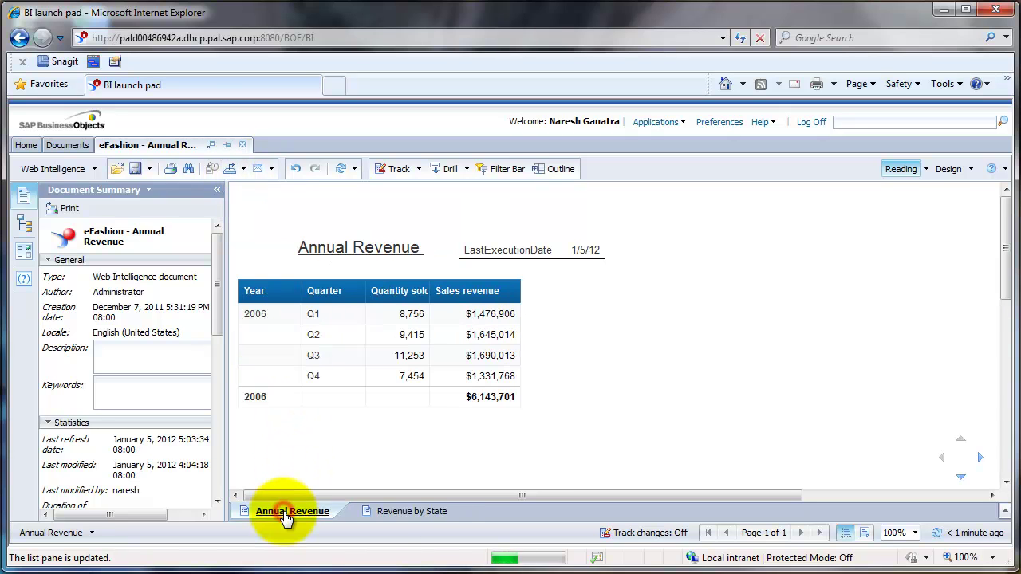
click(380, 517)
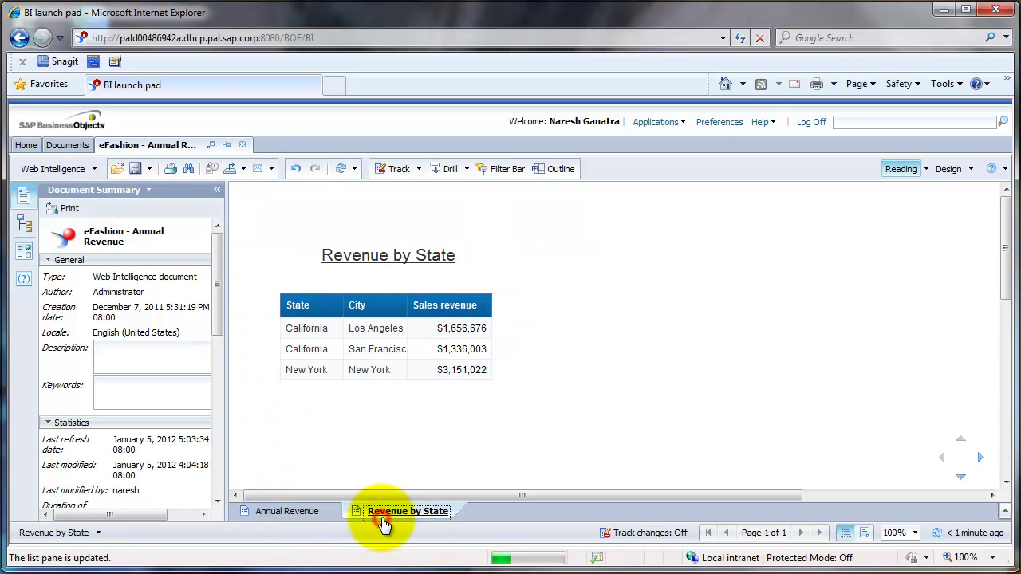
click(323, 519)
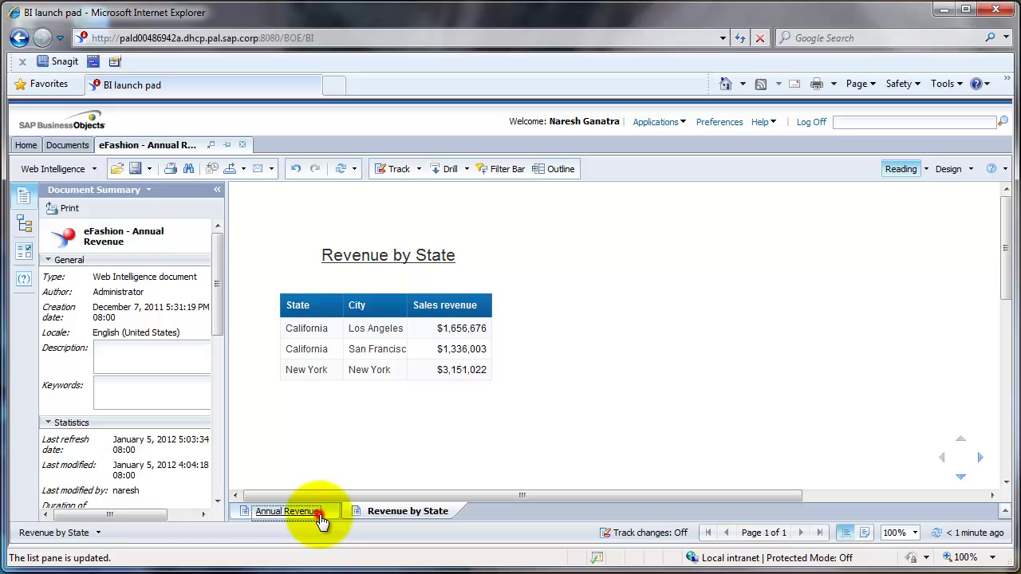
Switch to Revenue by State and list its PDF, Excel and Excel 2007 export formats
click(389, 517)
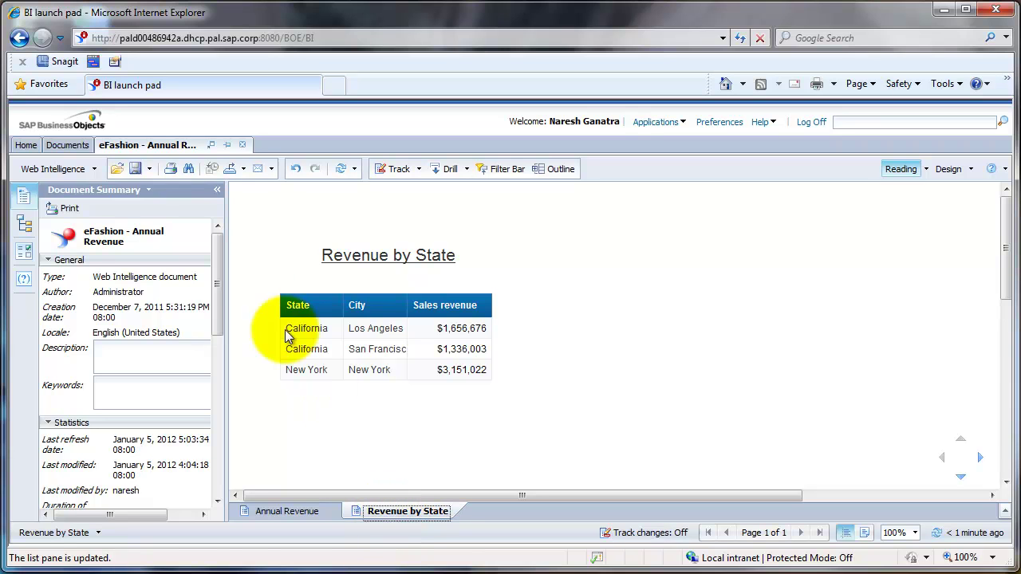
click(240, 173)
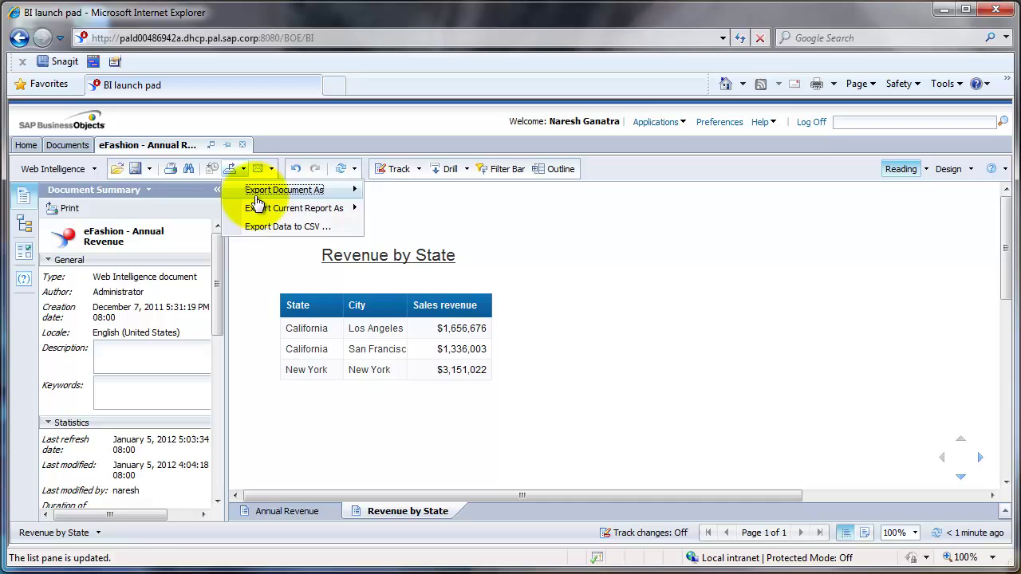
mouse_move(257, 208)
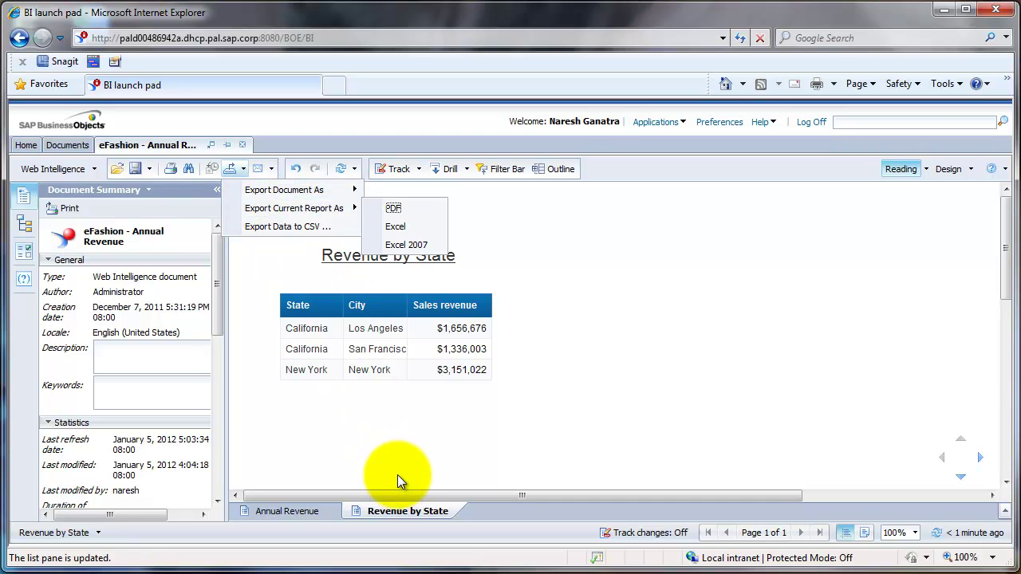
mouse_move(308, 195)
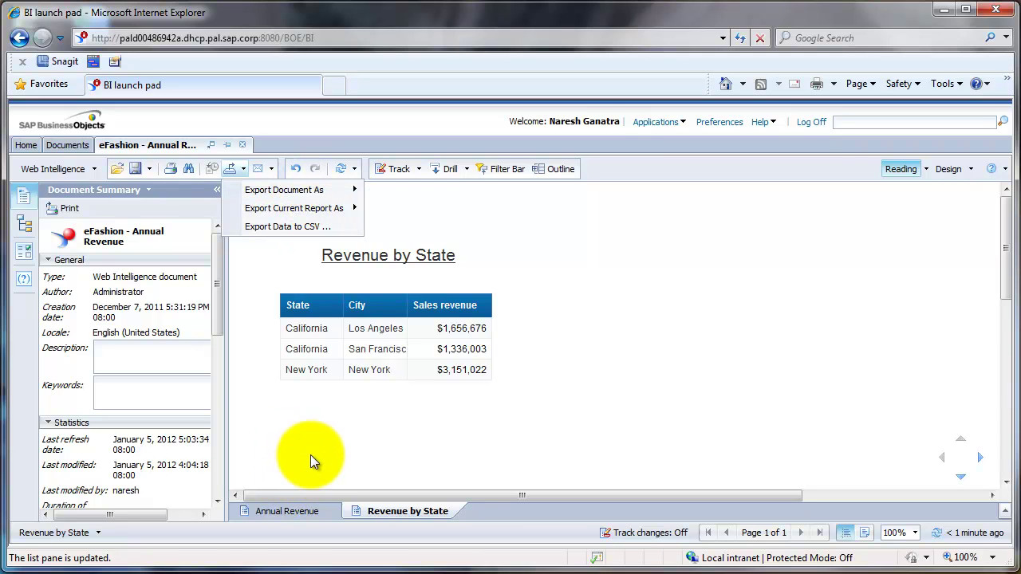
mouse_move(324, 217)
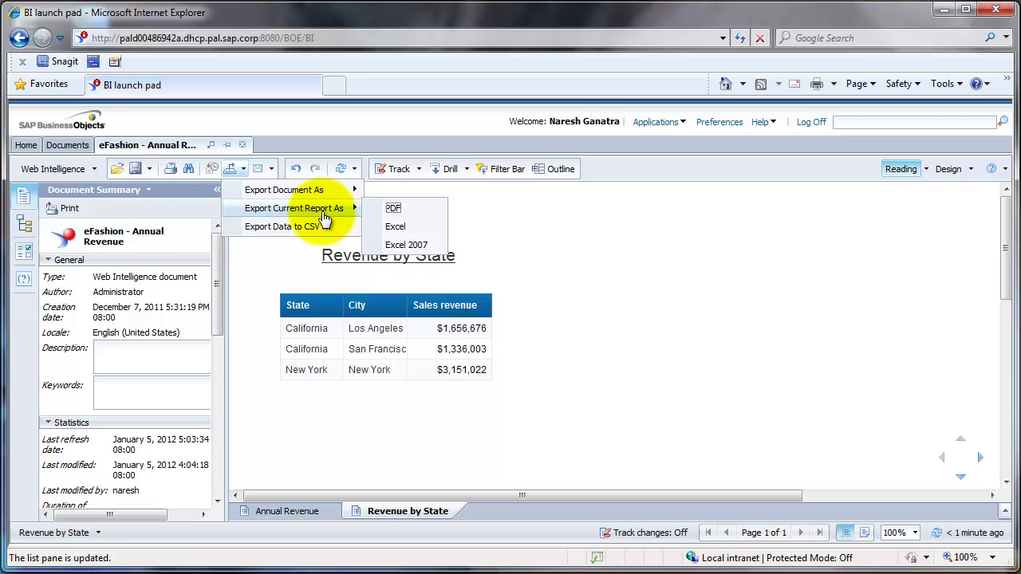
Export the current report to Excel, then cancel the Save As dialog without saving
click(406, 225)
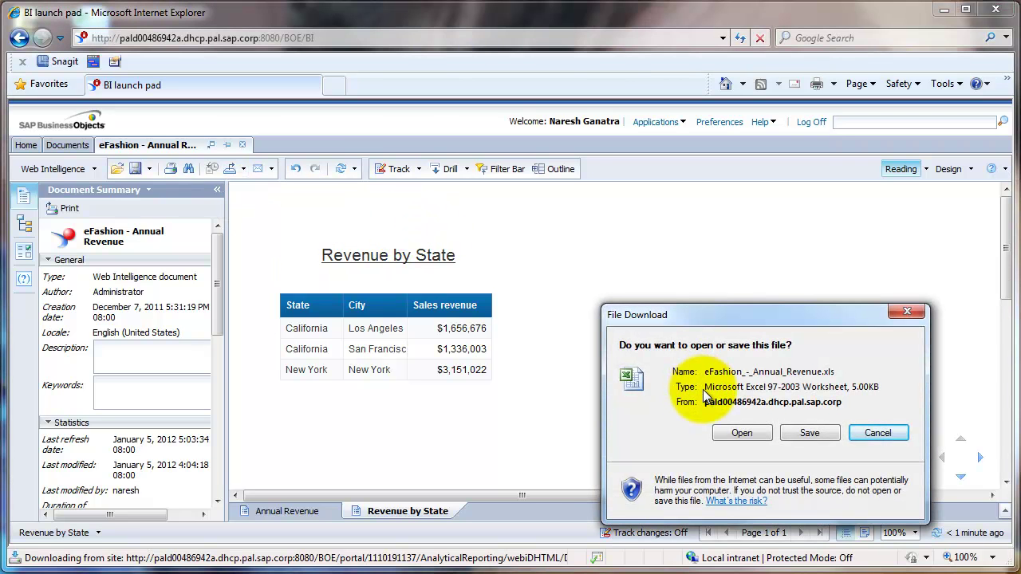
click(791, 437)
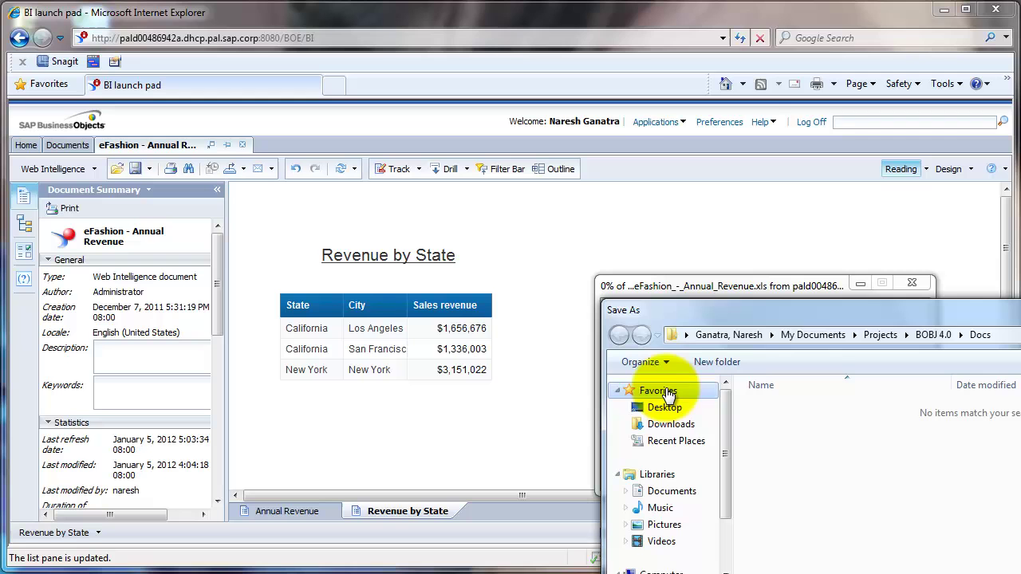
click(757, 311)
drag(714, 287, 442, 189)
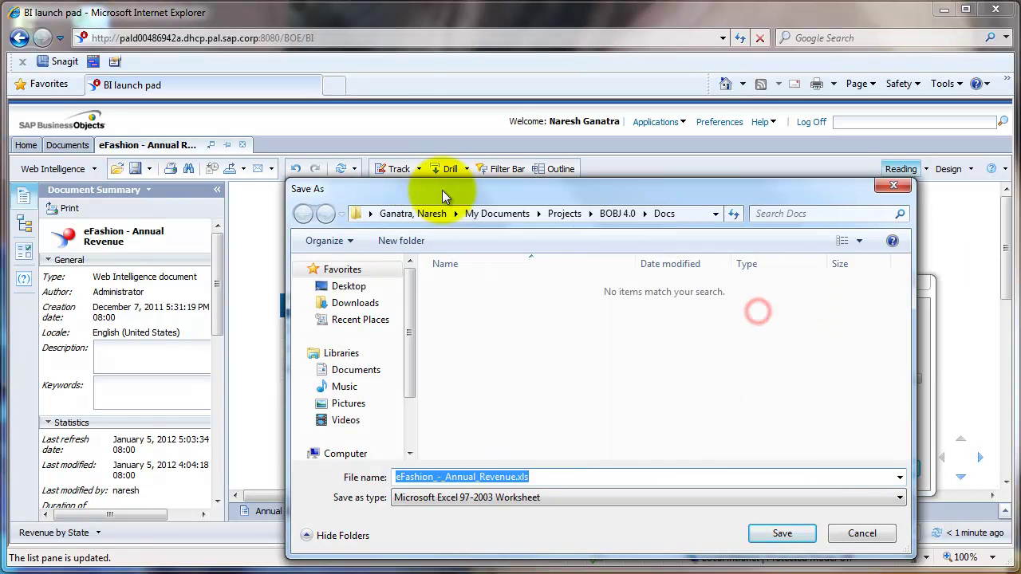
click(855, 533)
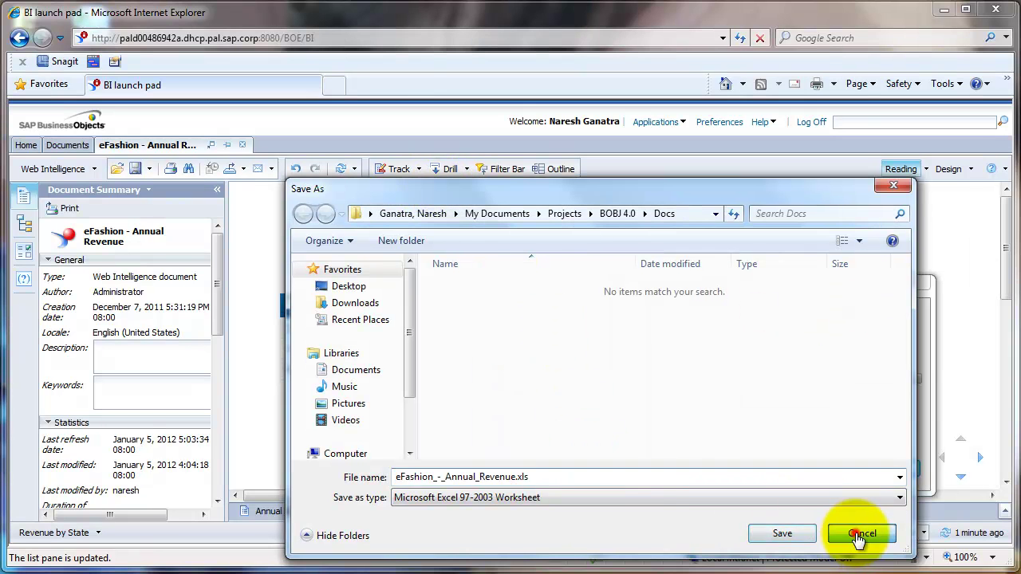
Export the current report to Excel again and cancel the file download
click(243, 171)
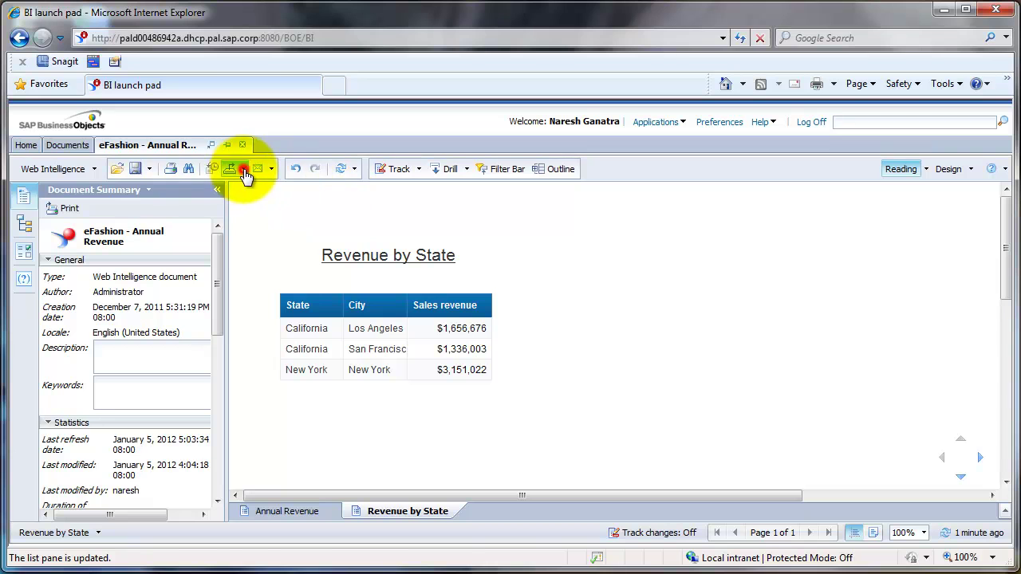
click(393, 226)
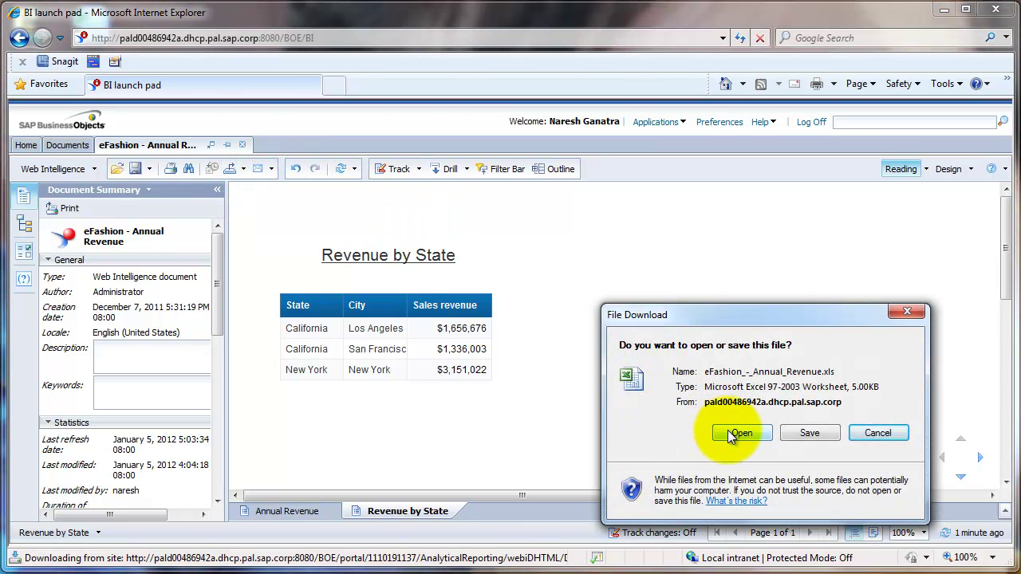
click(863, 433)
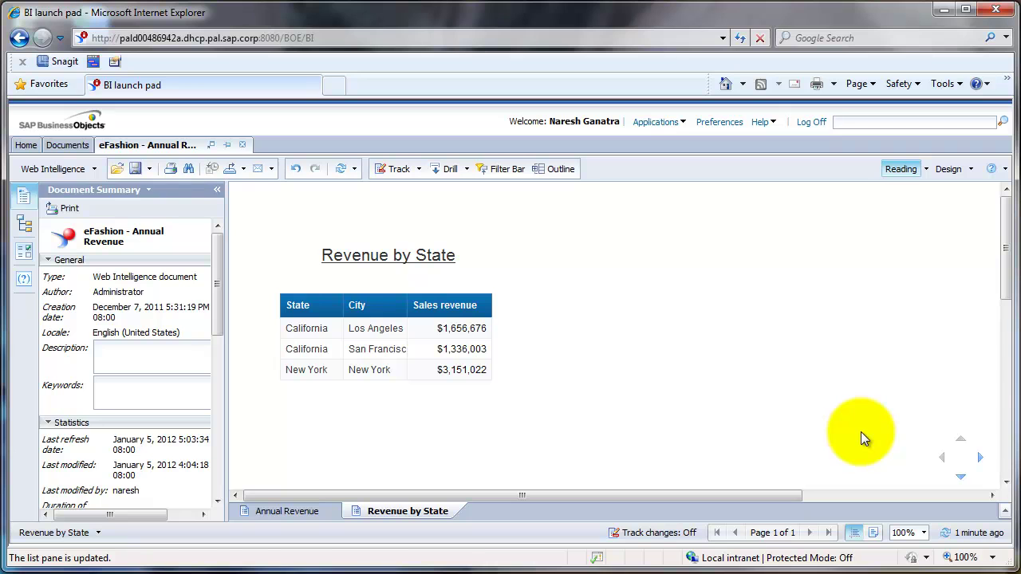
Close the report and schedule eFashion - Annual Revenue with recurrence set to run now
click(243, 146)
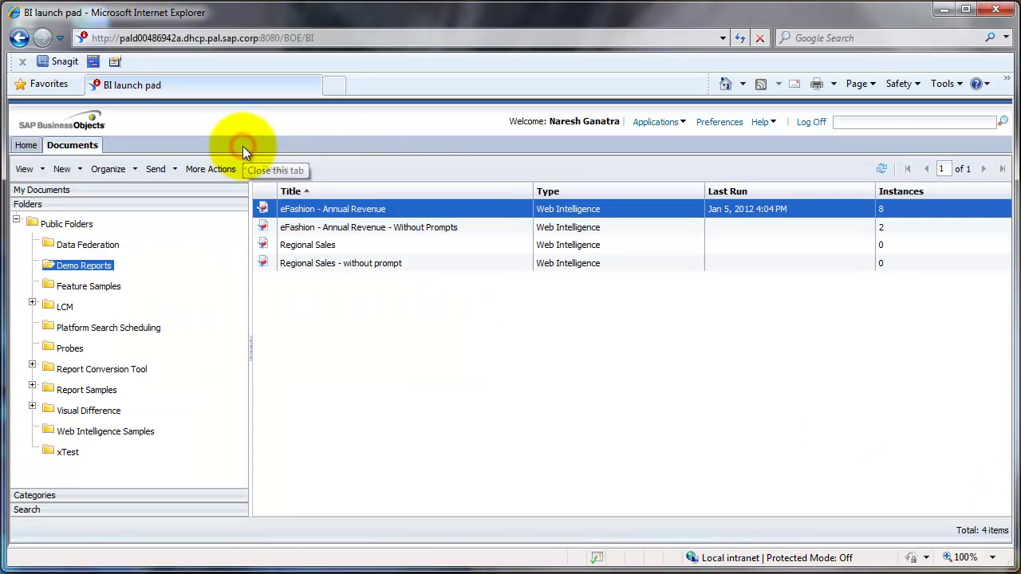
right_click(309, 205)
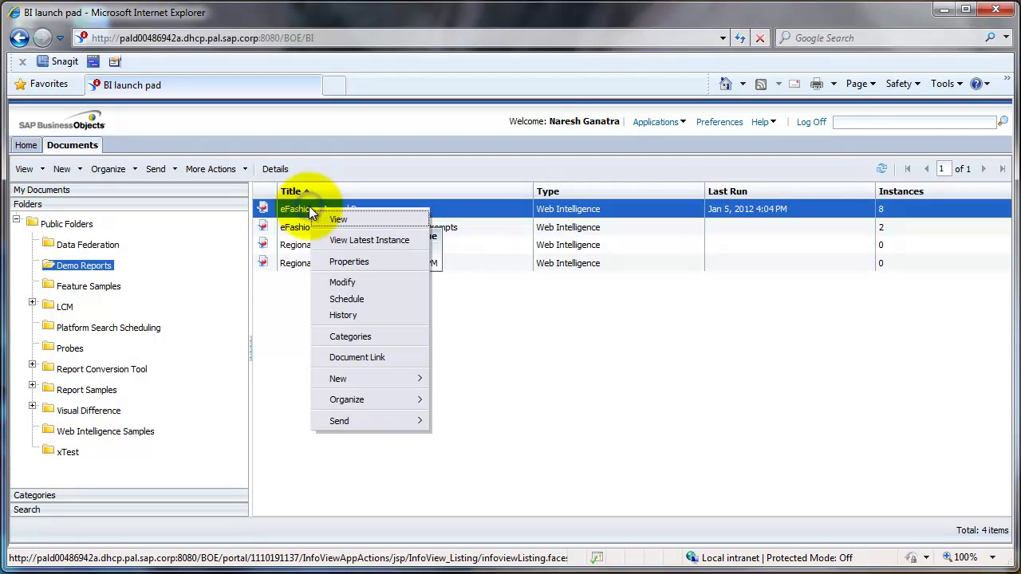
click(384, 302)
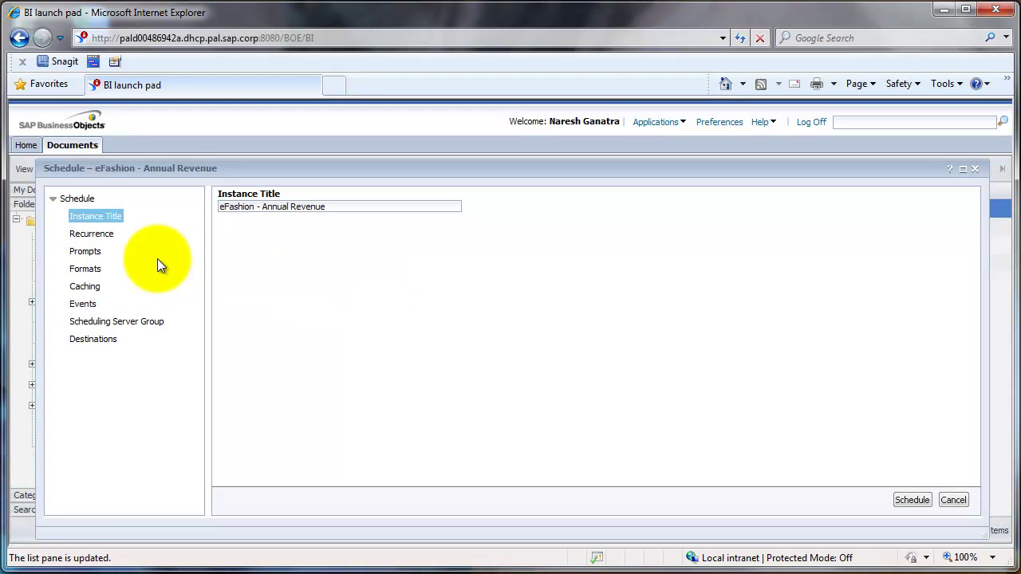
click(91, 233)
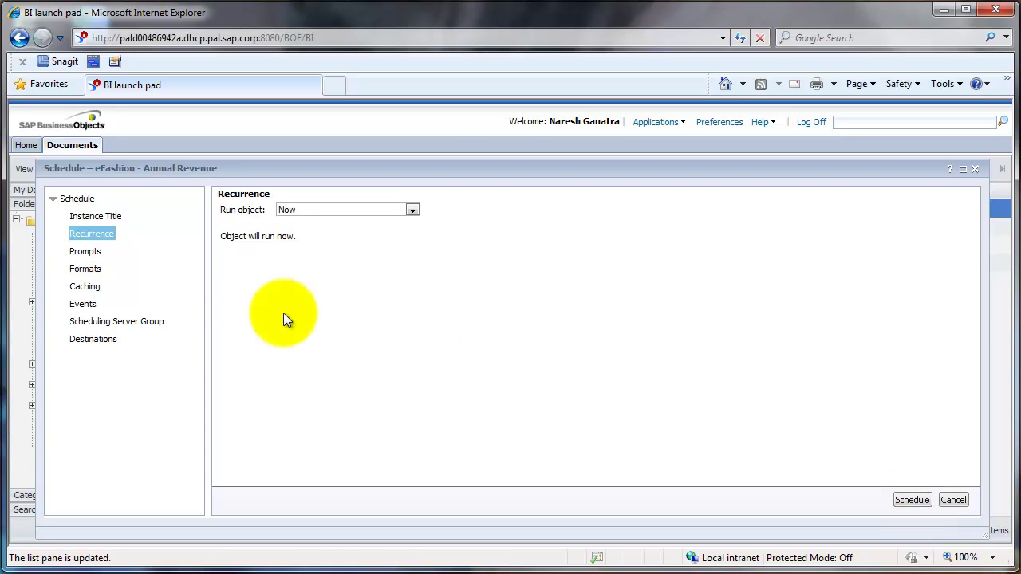
Edit the schedule's prompts, removing 2004 so Year keeps 2005 and 2006
click(86, 253)
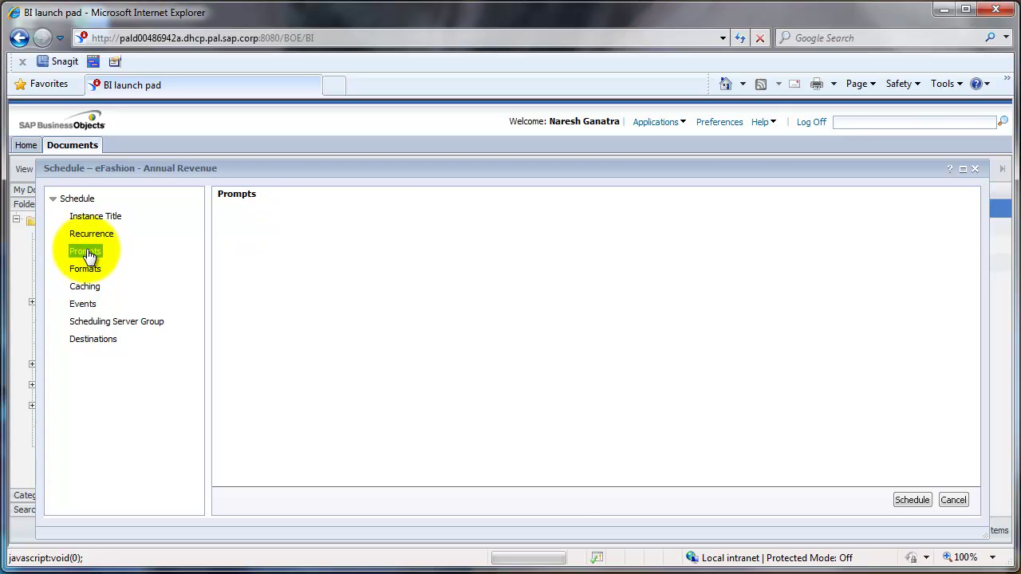
click(247, 216)
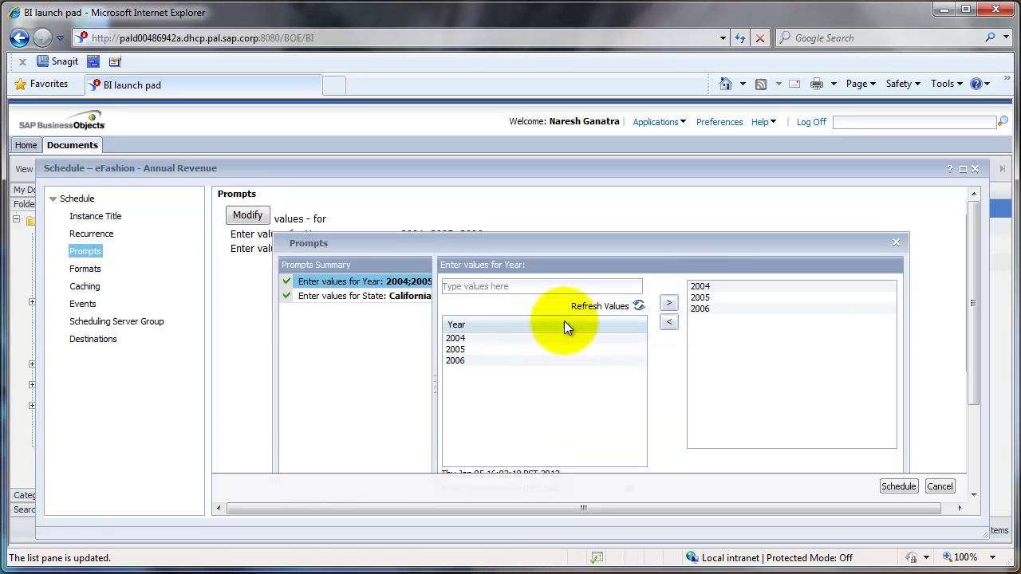
click(711, 288)
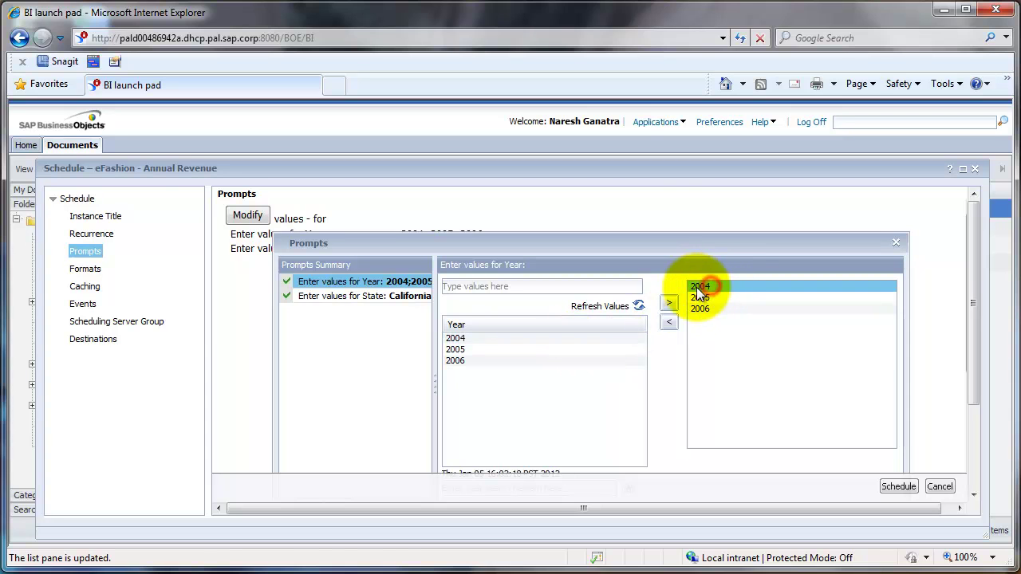
click(668, 322)
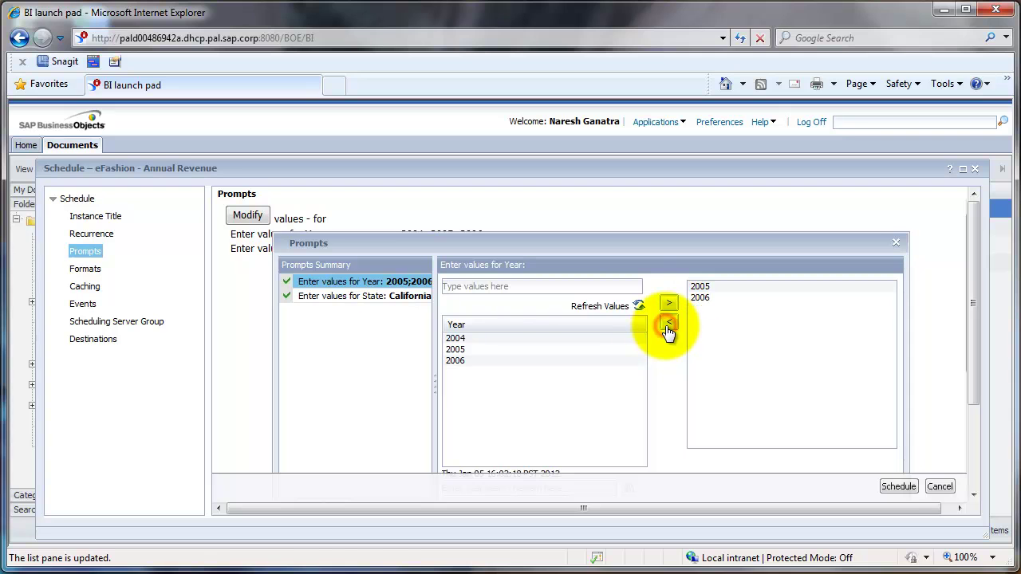
Remove Colorado through New York from State, leaving only California
click(403, 297)
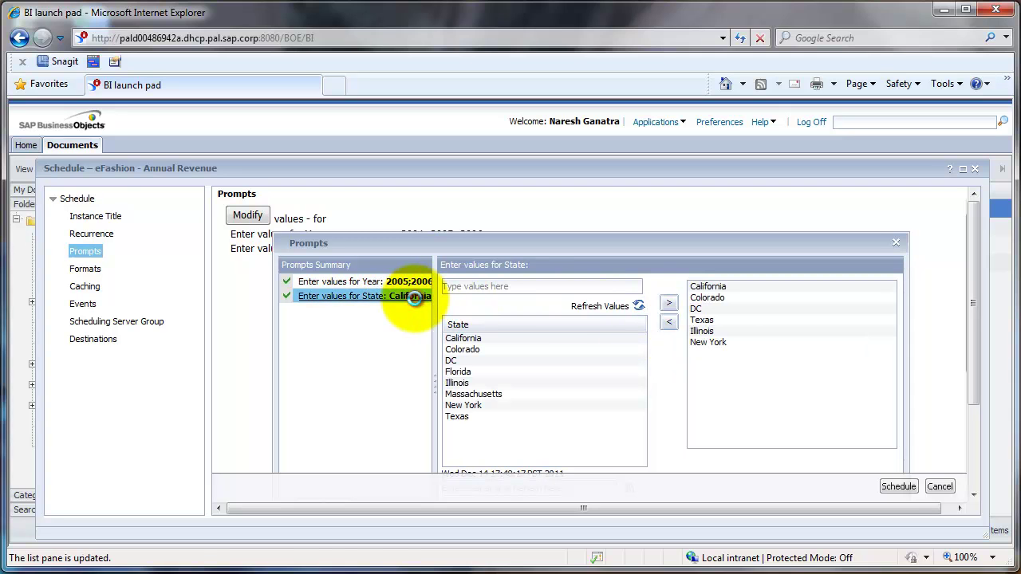
click(716, 309)
key(Up)
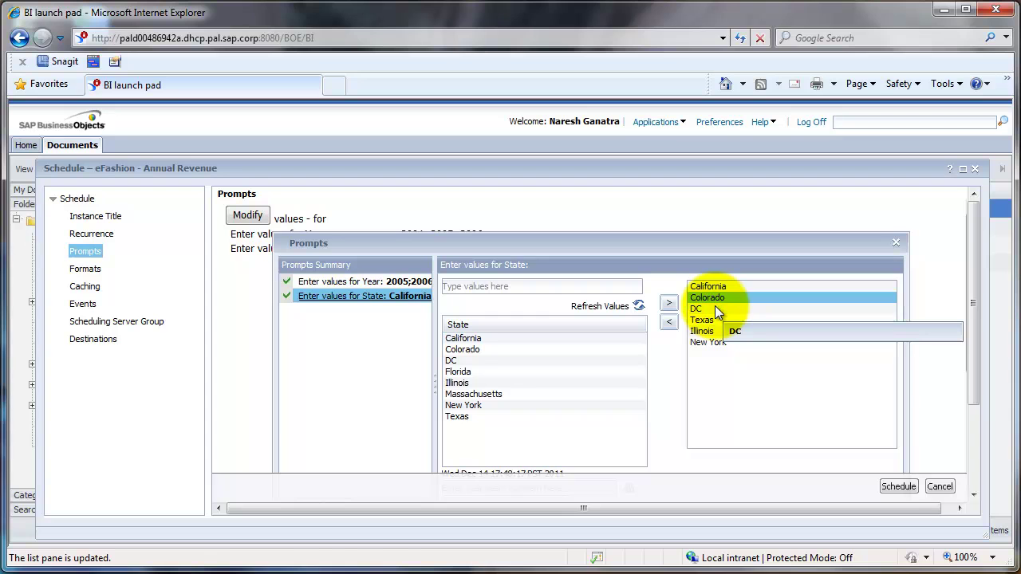
key(shift+Down)
key(shift+Down)
key(shift+Down)
key(shift+Down)
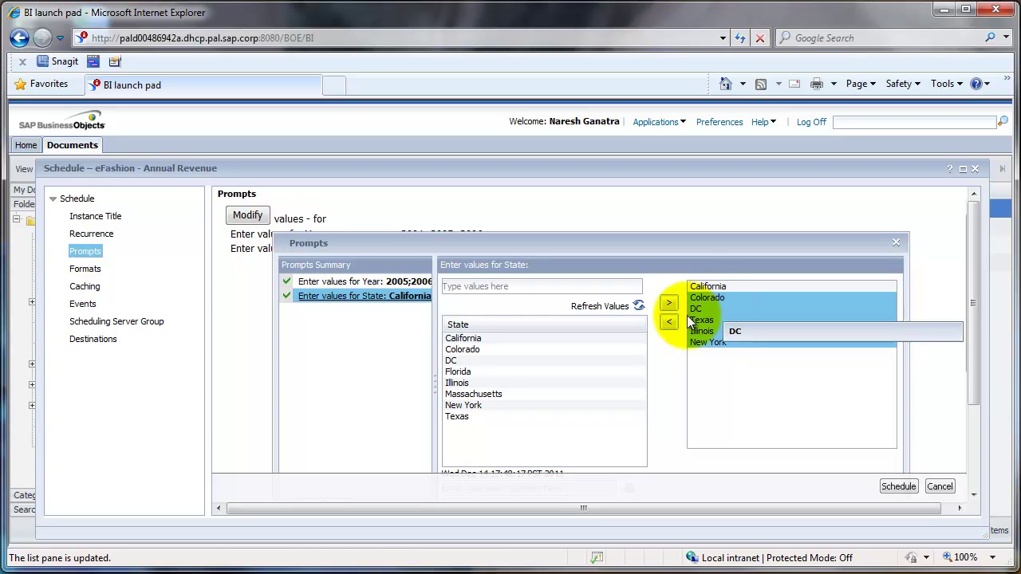
click(670, 322)
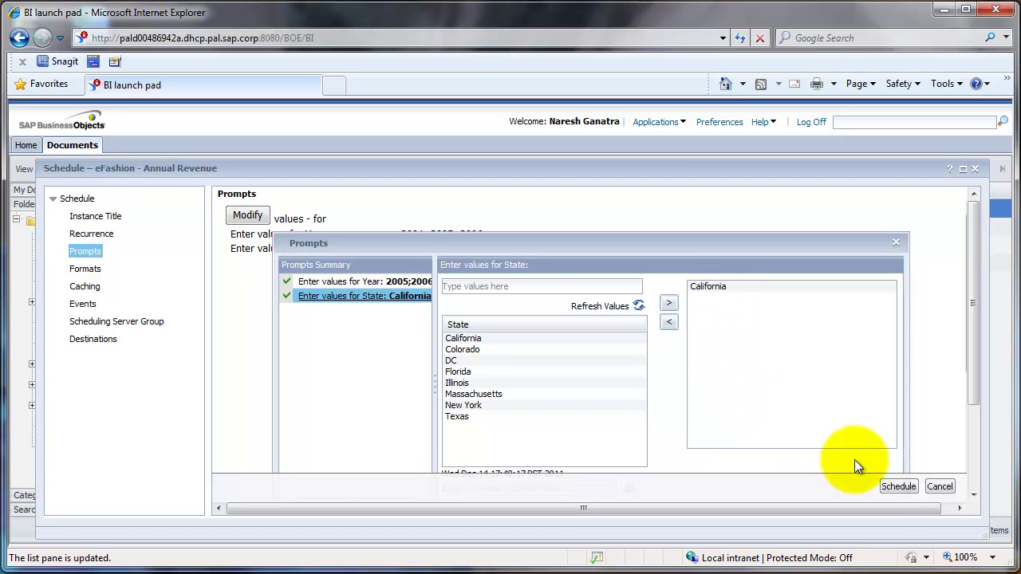
Apply the new prompt values and submit the schedule
drag(971, 368, 968, 454)
click(798, 409)
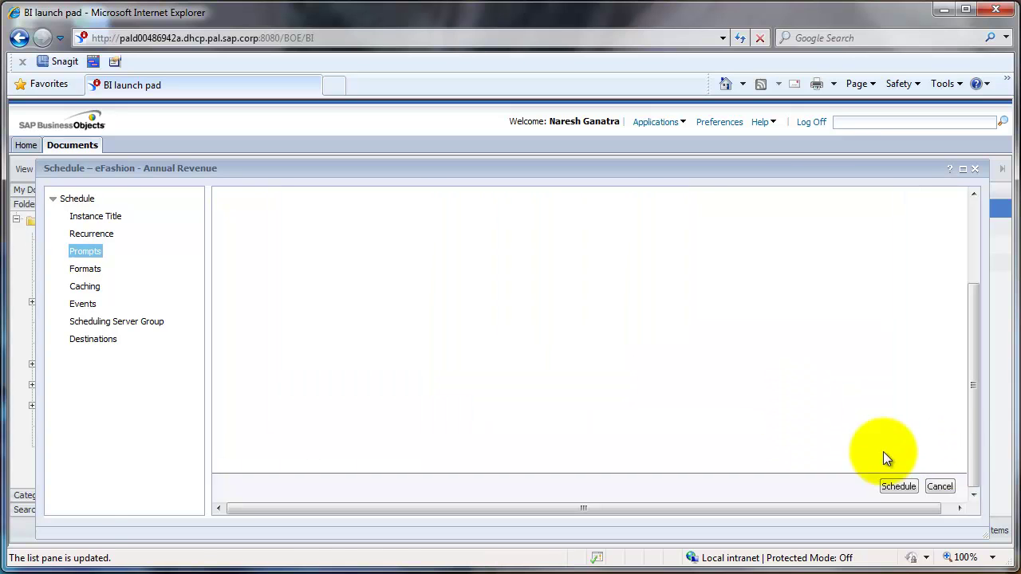
drag(971, 371, 971, 310)
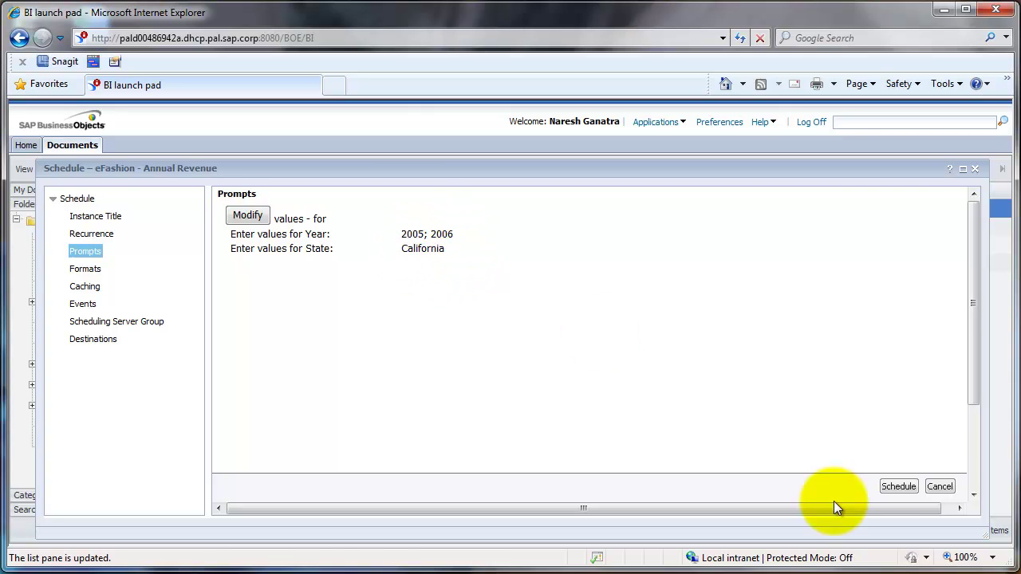
click(895, 486)
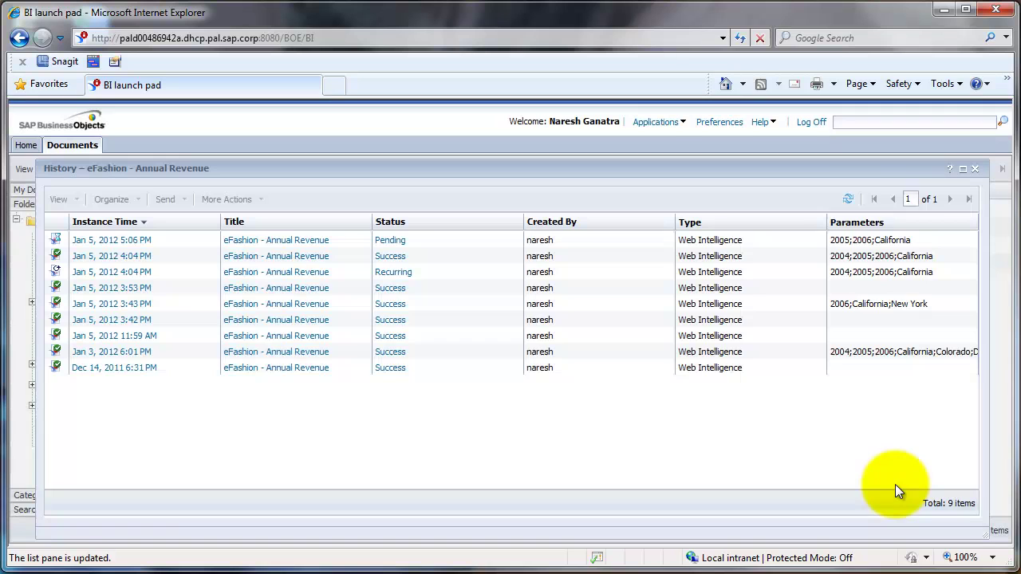
Refresh the History list to update the 5:06 PM instance's status, then close History
click(849, 200)
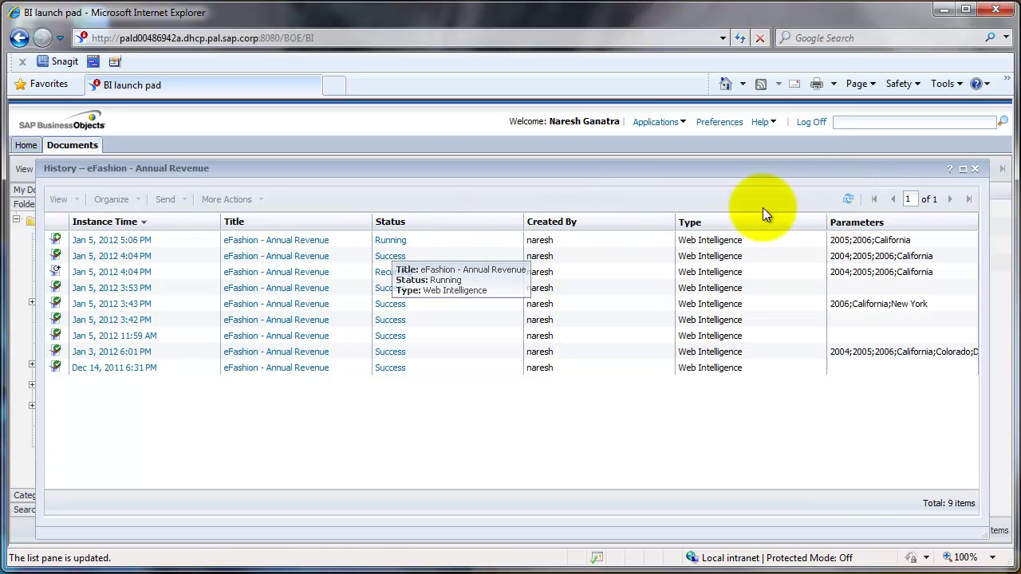
click(850, 200)
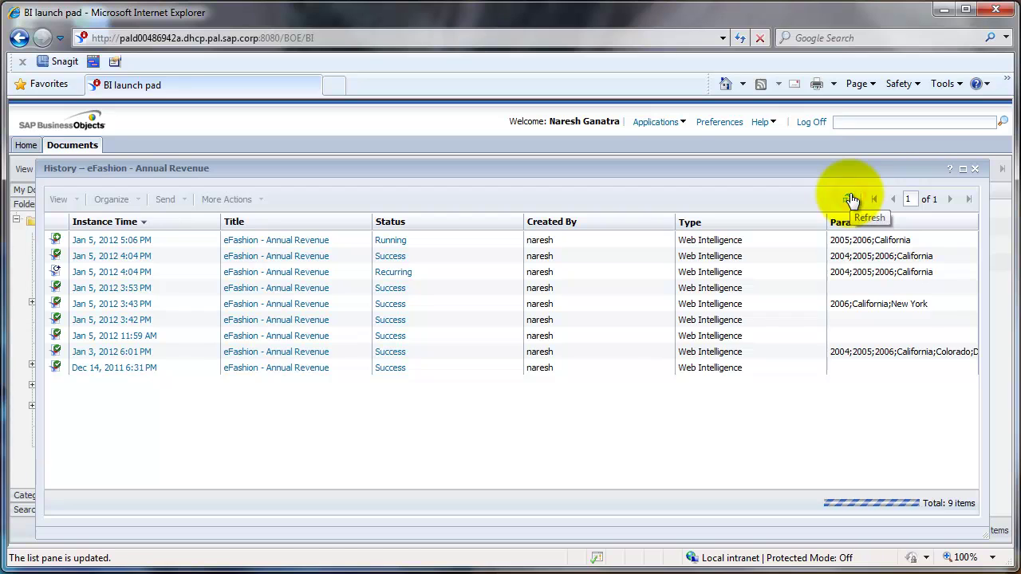
click(850, 200)
click(974, 169)
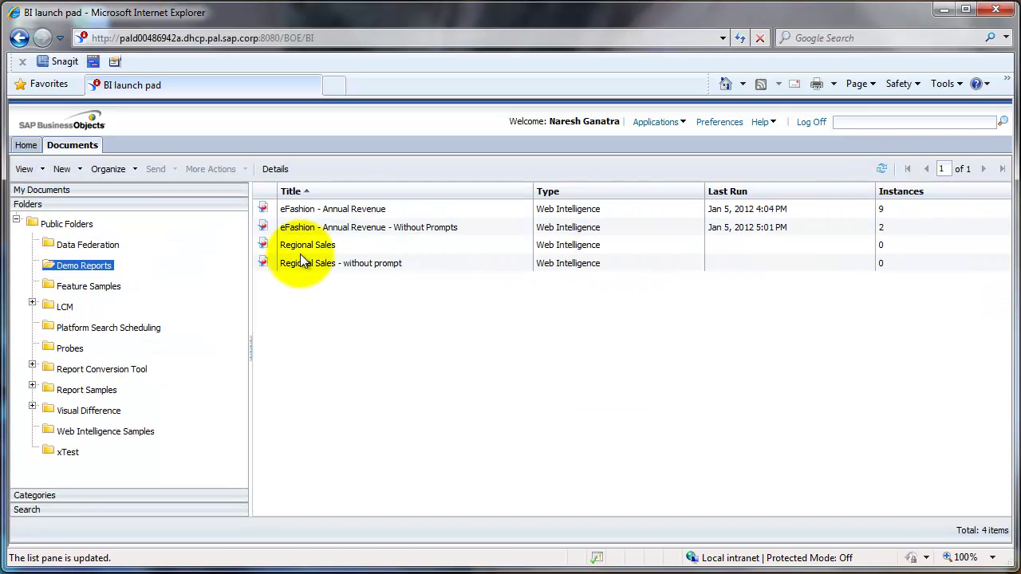
Reopen eFashion - Annual Revenue's History to confirm the 5:06 PM California instance succeeded
click(346, 212)
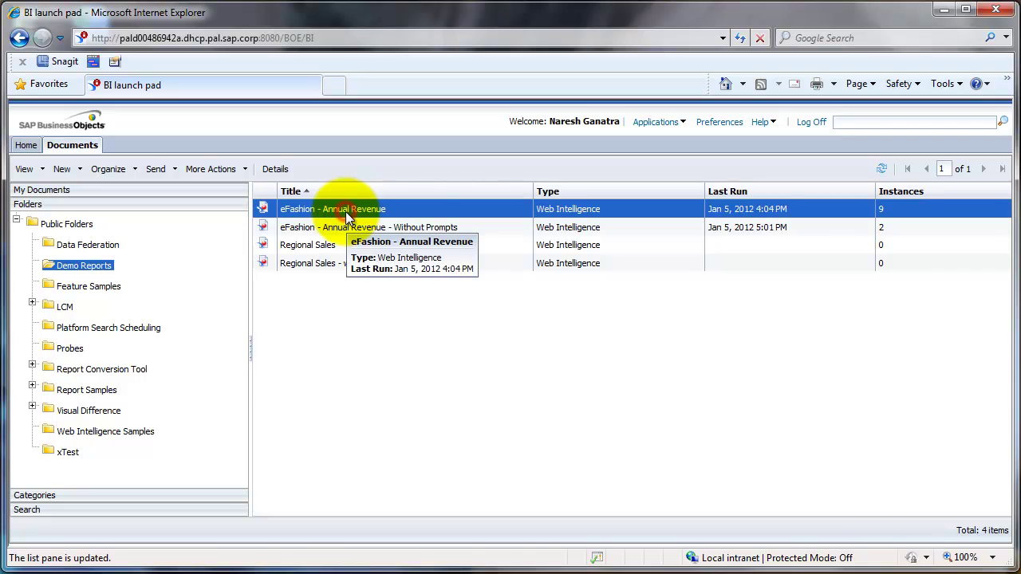
right_click(345, 211)
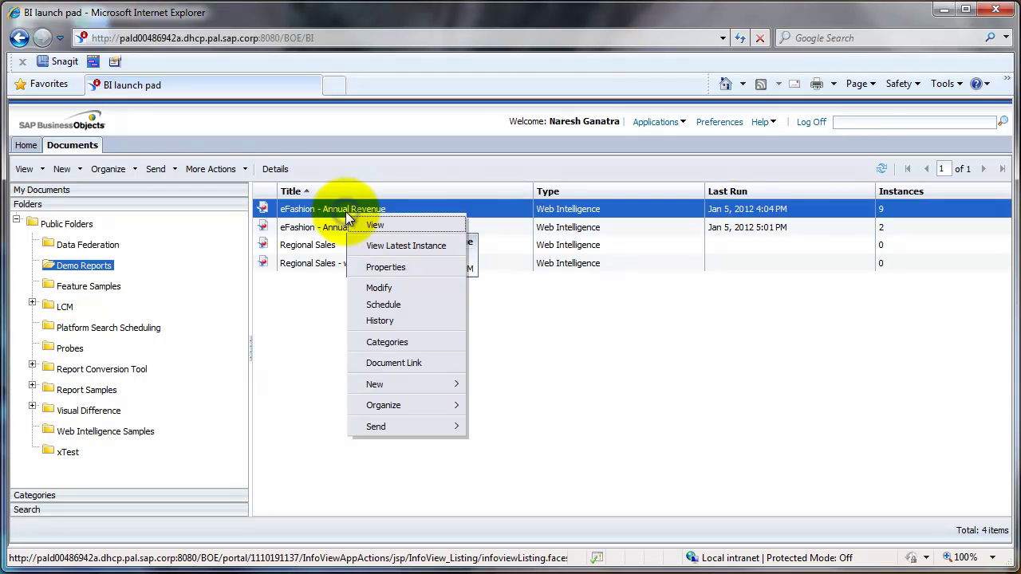
click(380, 322)
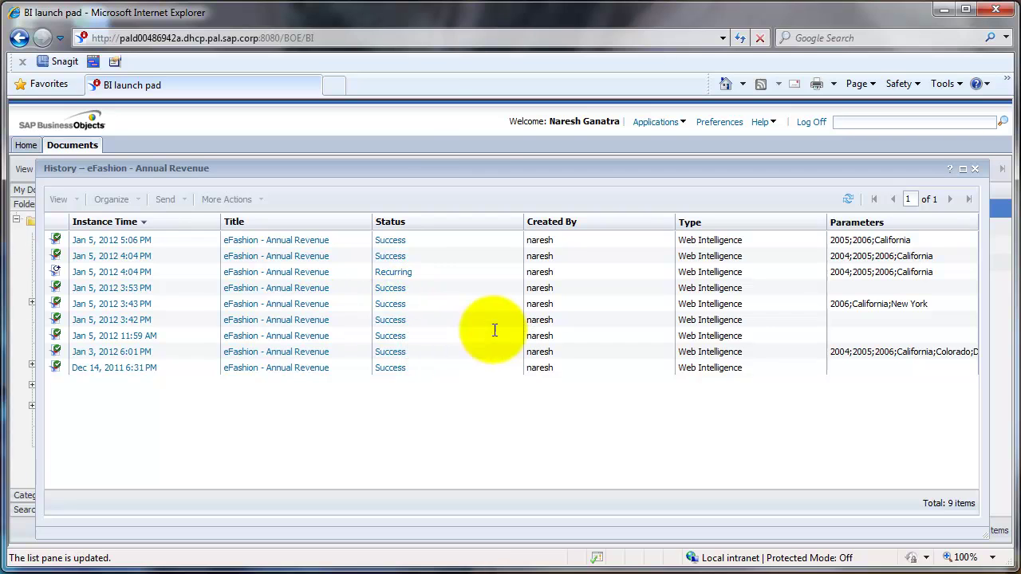
mouse_move(355, 327)
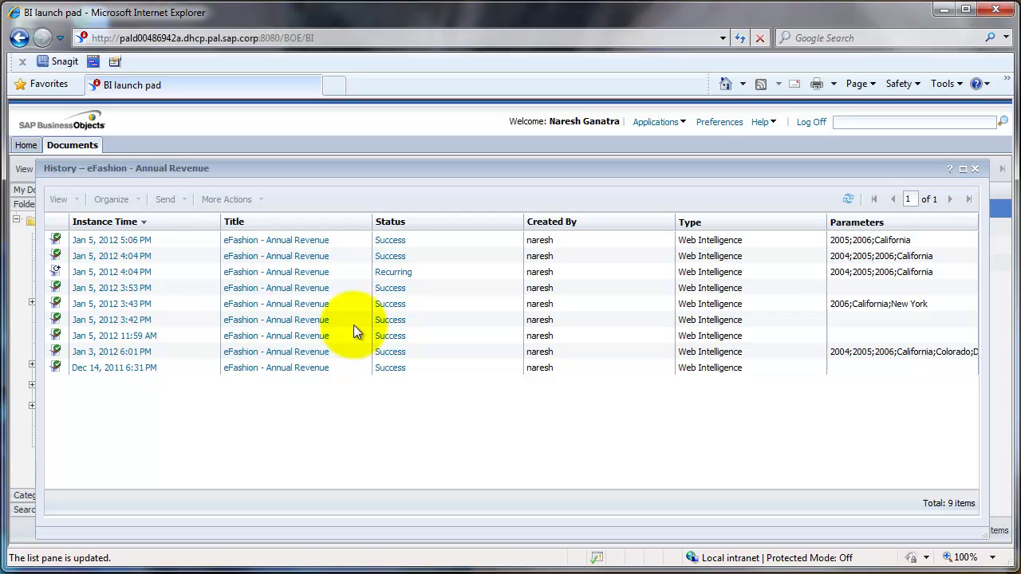
mouse_move(395, 246)
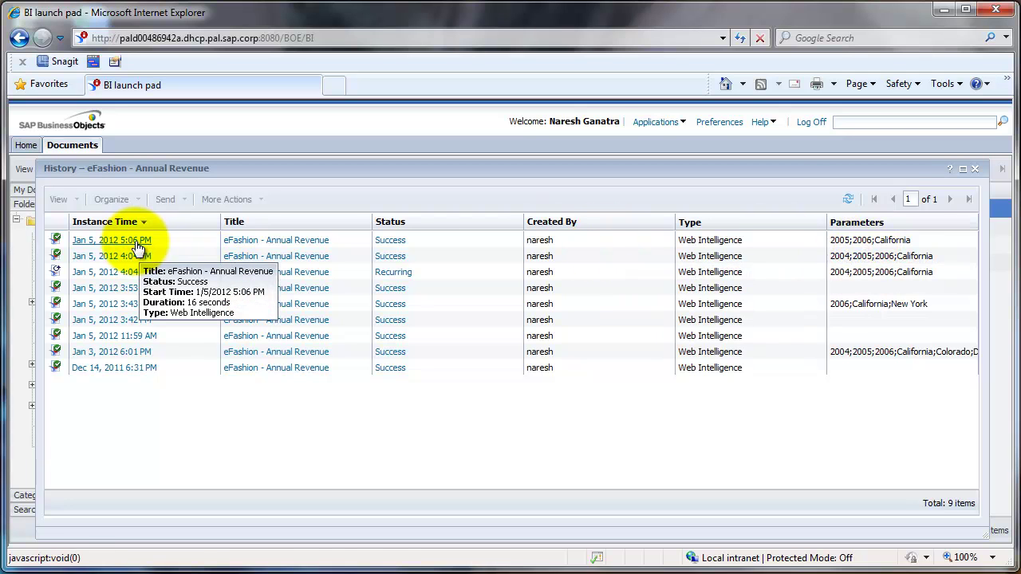
Open the 5:06 PM California instance on its Revenue by State report
click(245, 251)
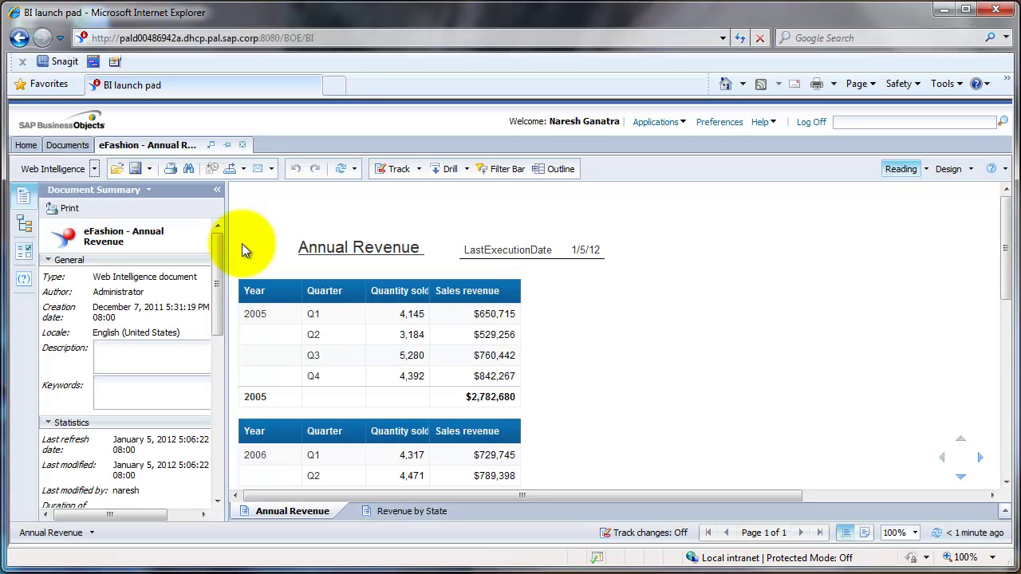
click(400, 515)
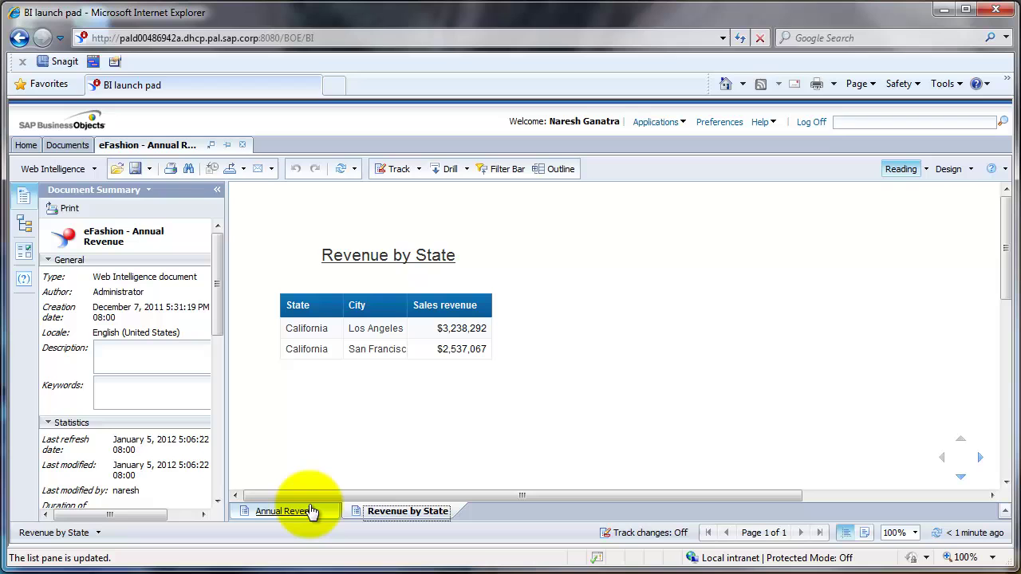
click(244, 169)
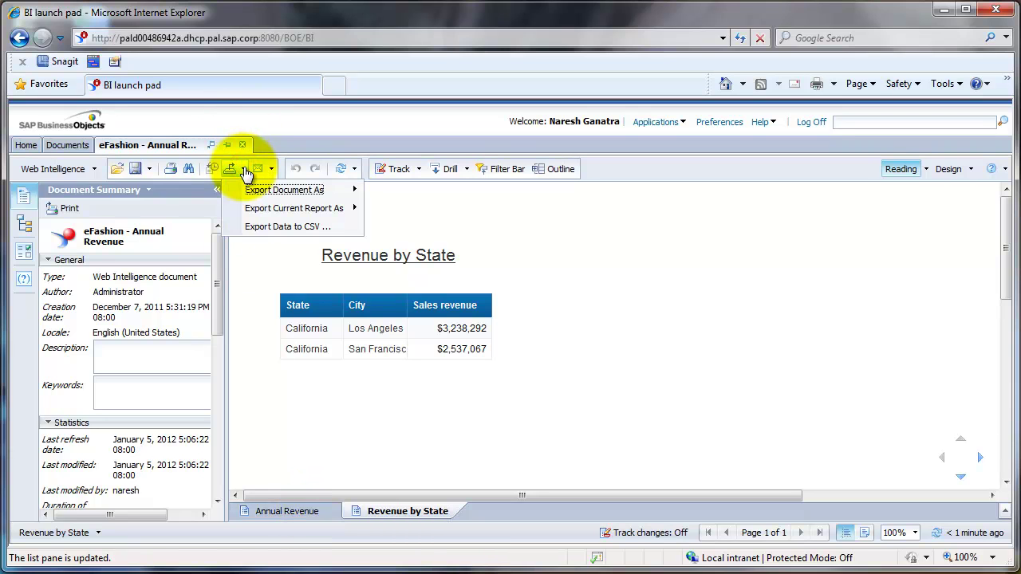
click(606, 288)
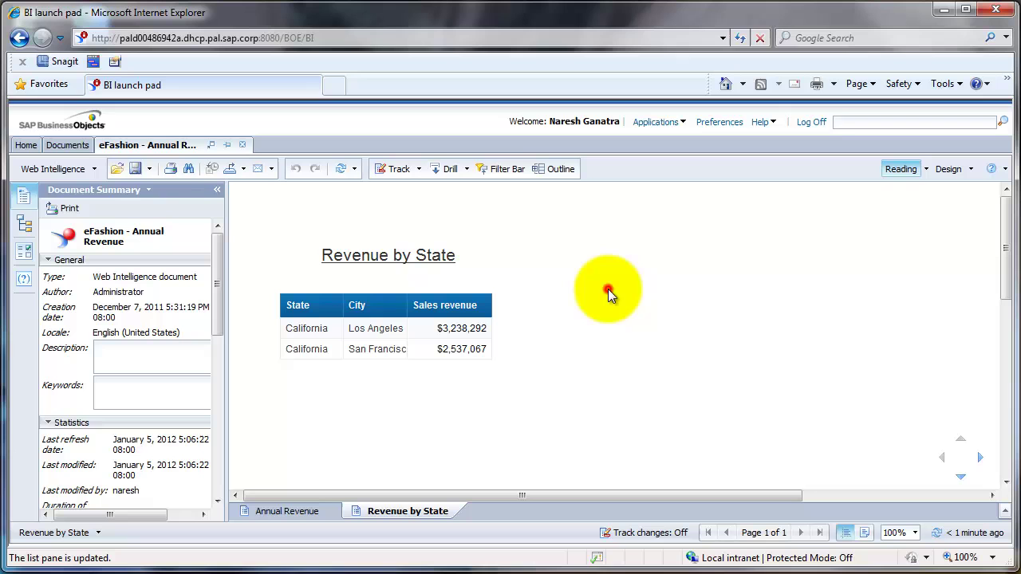
Refresh the report with Year values 2004–2006 and all eight states, California through Texas
click(505, 177)
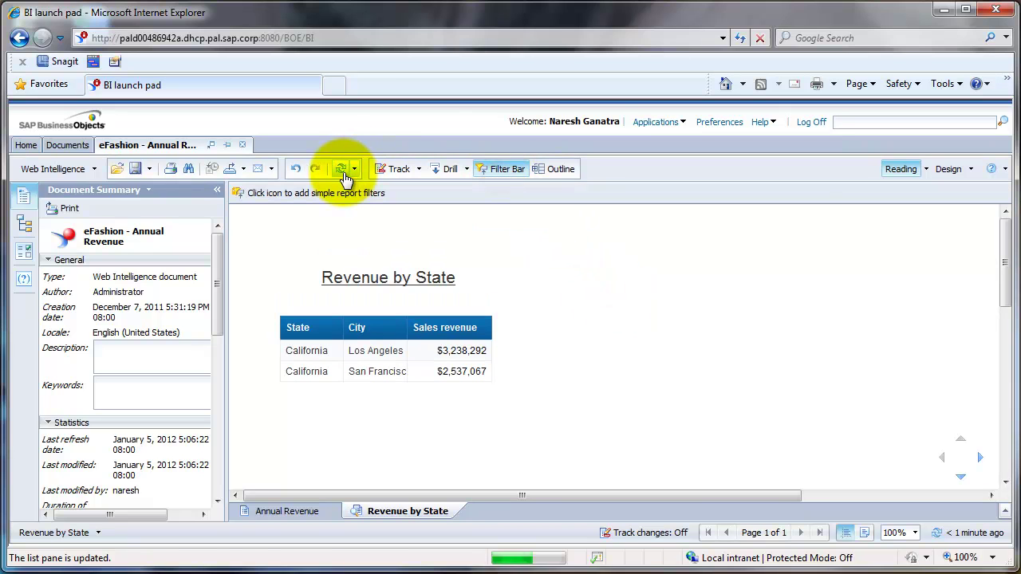
click(341, 170)
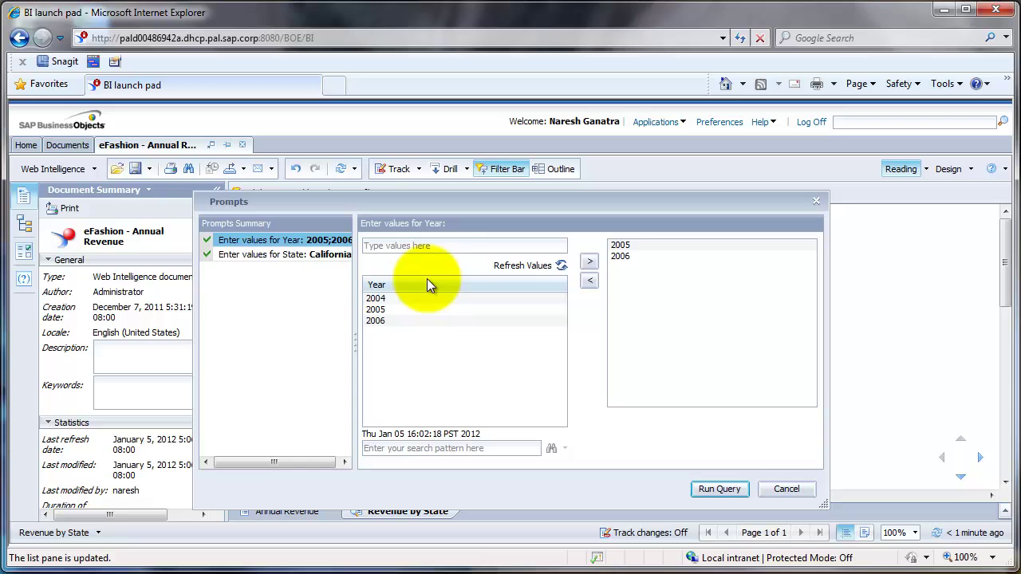
click(400, 300)
key(shift+Down)
key(shift+Down)
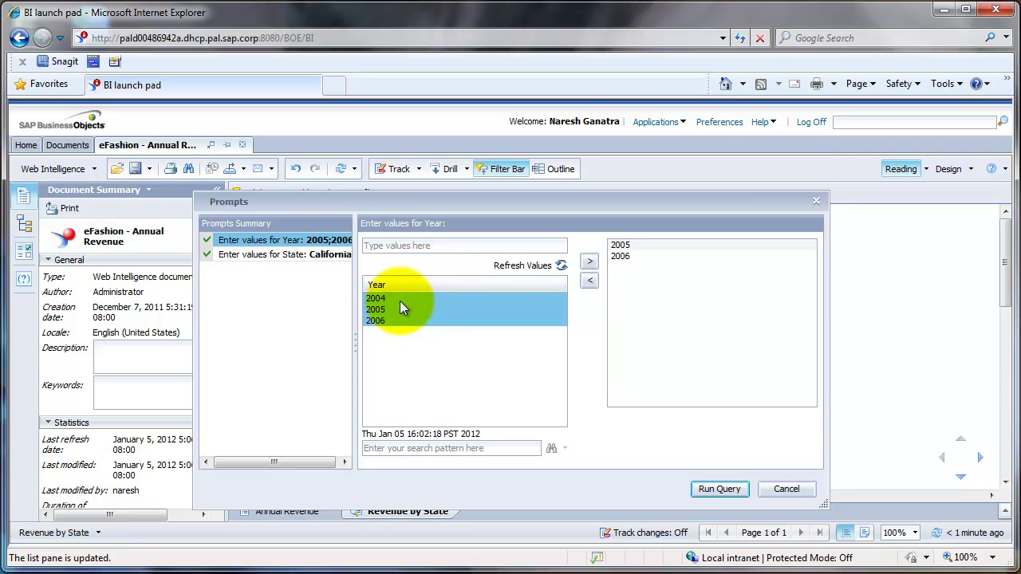
click(589, 263)
click(289, 255)
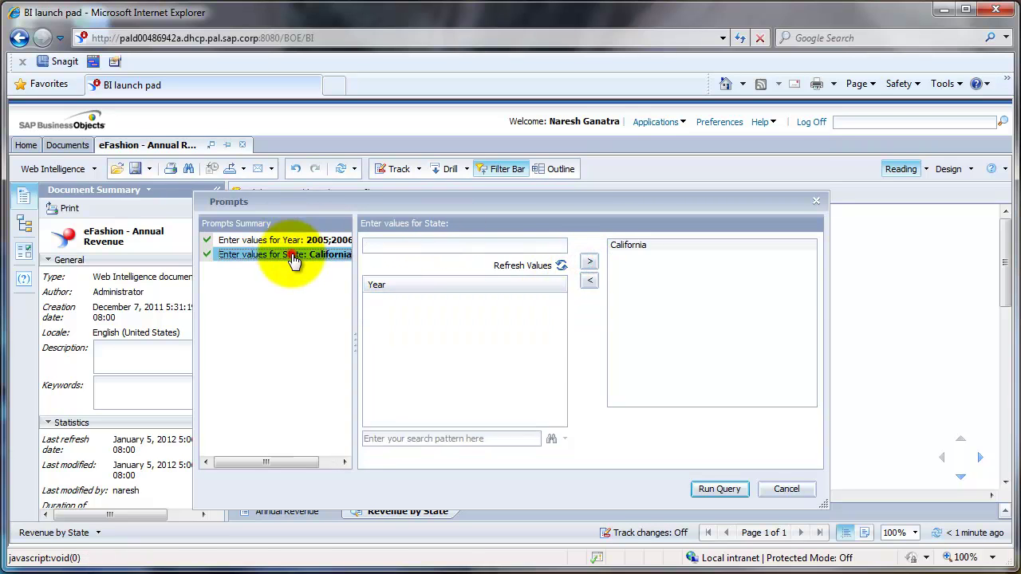
click(397, 300)
key(shift+Down)
key(shift+Down)
key(shift+Down)
key(shift+Down)
key(shift+Down)
key(shift+Down)
key(shift+Down)
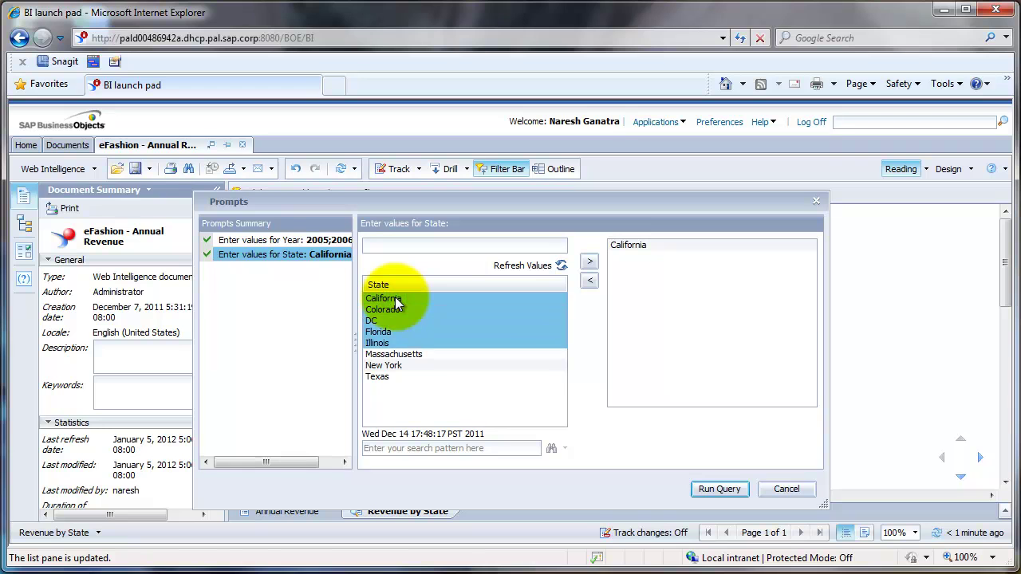
click(589, 263)
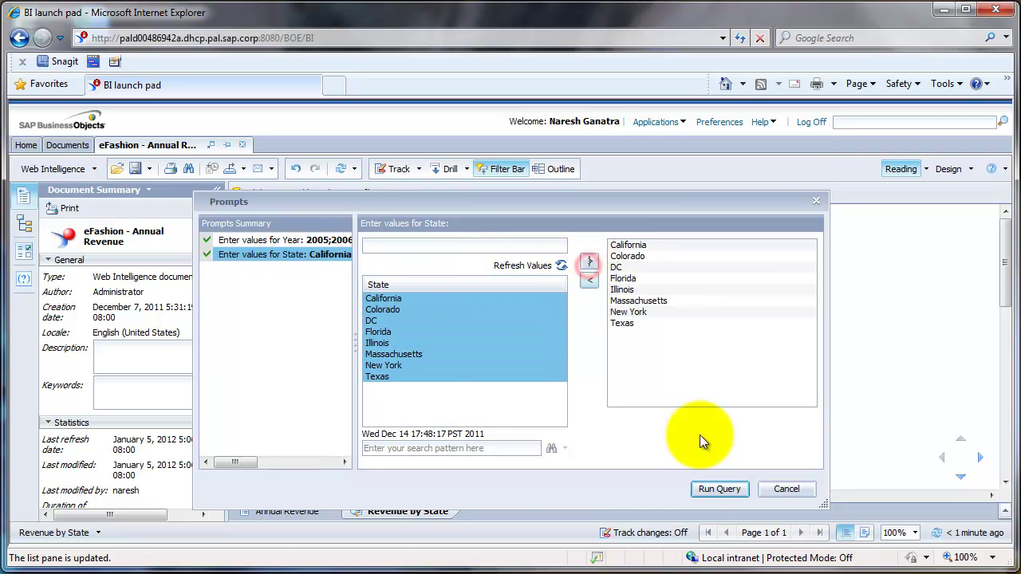
click(717, 488)
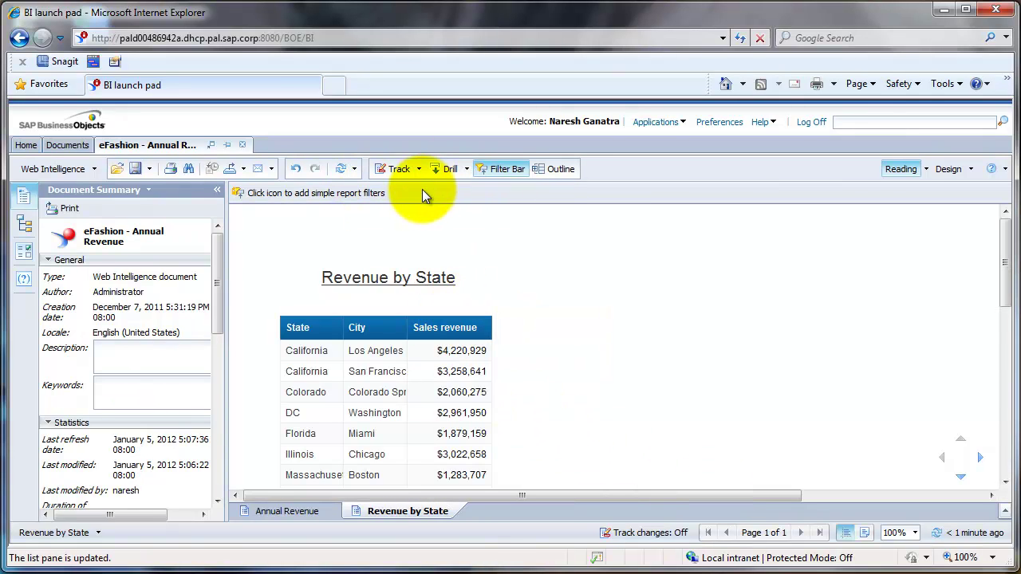
Add simple report filters on Store > State and Time period > Year
click(492, 175)
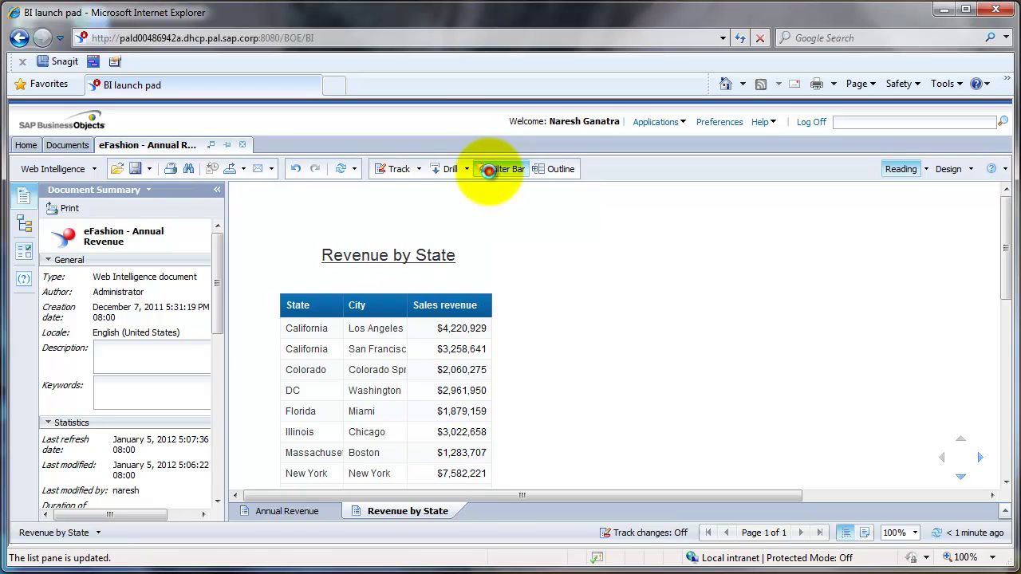
click(492, 177)
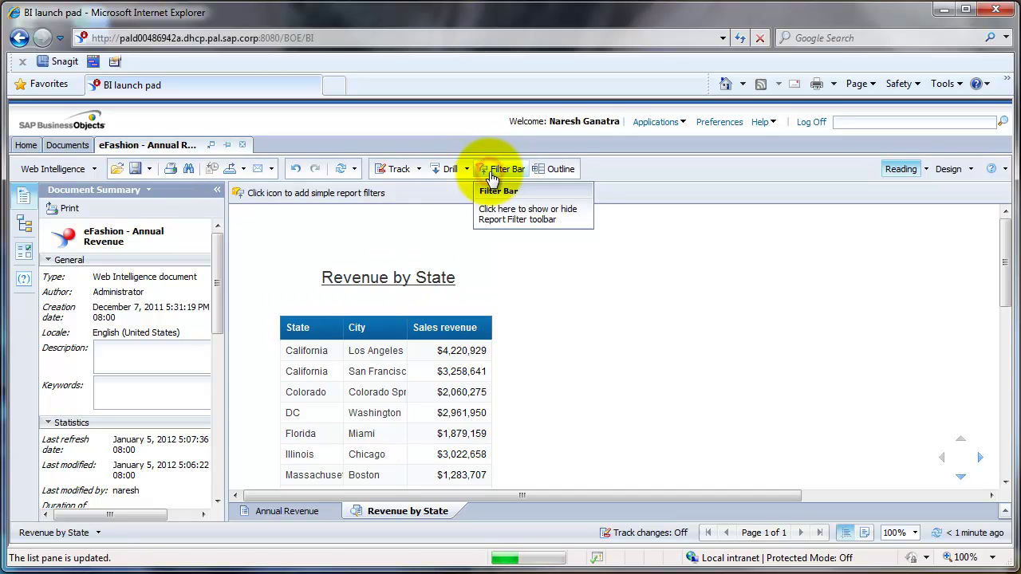
click(239, 196)
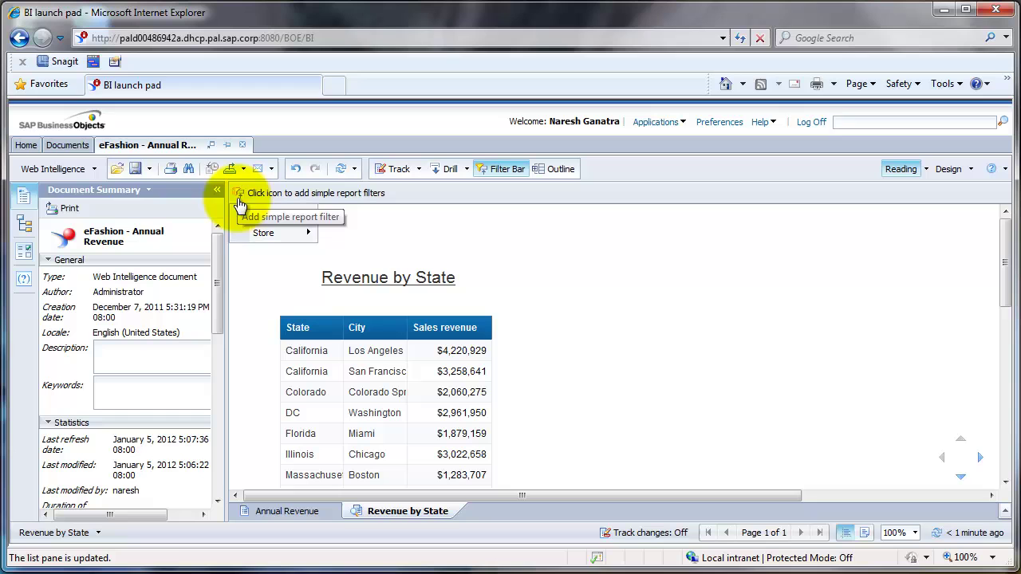
mouse_move(249, 237)
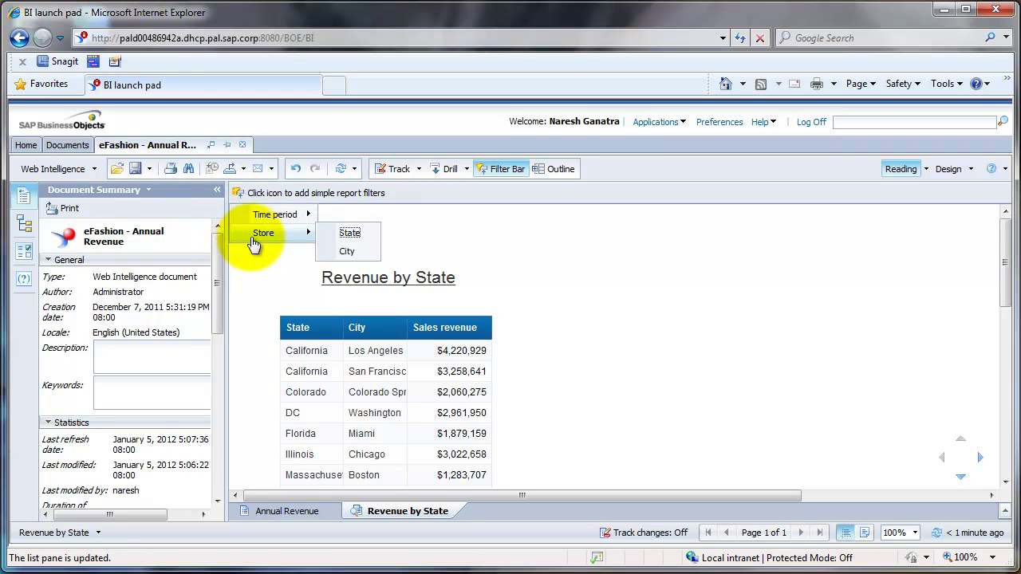
click(345, 239)
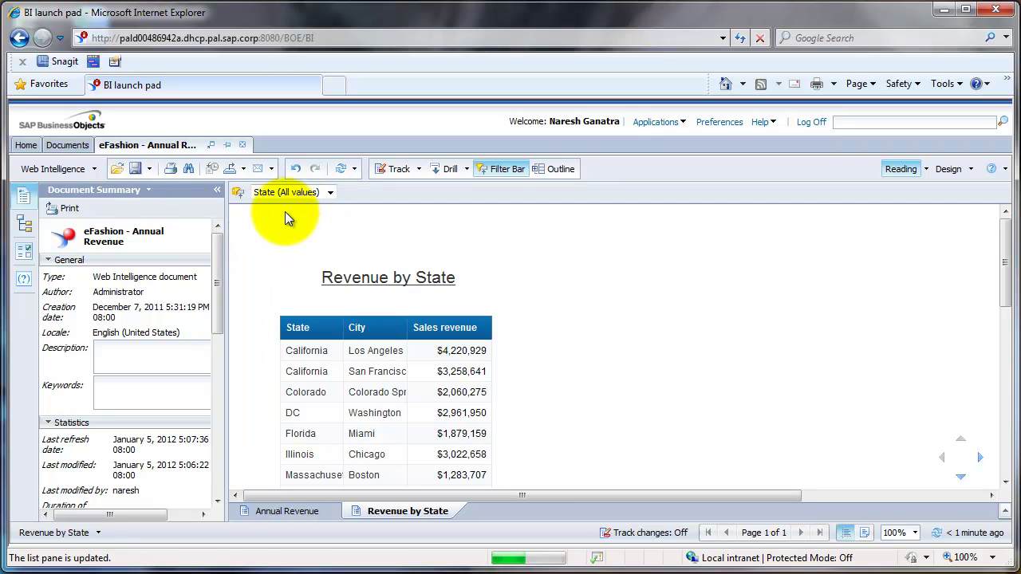
click(237, 197)
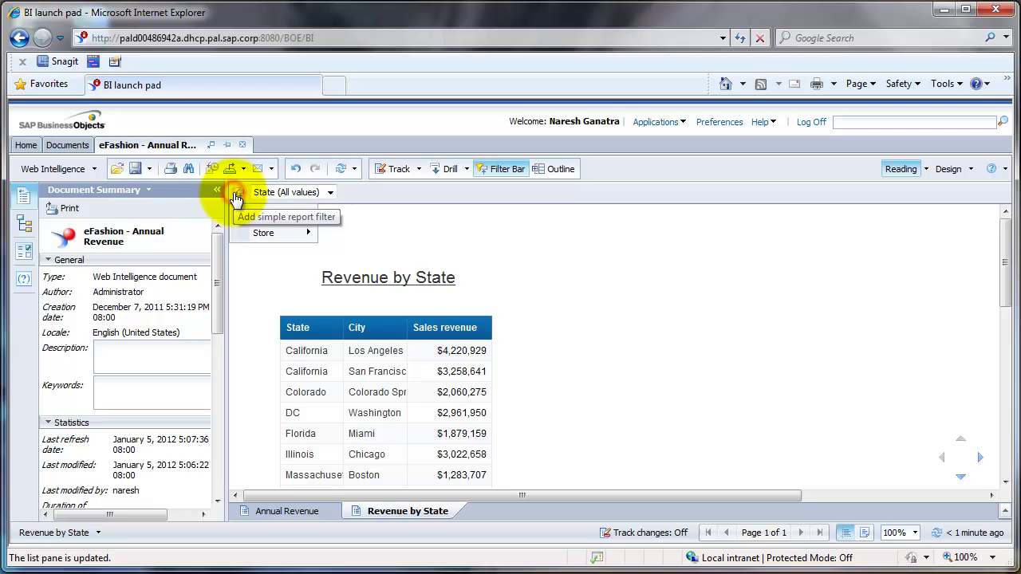
mouse_move(262, 219)
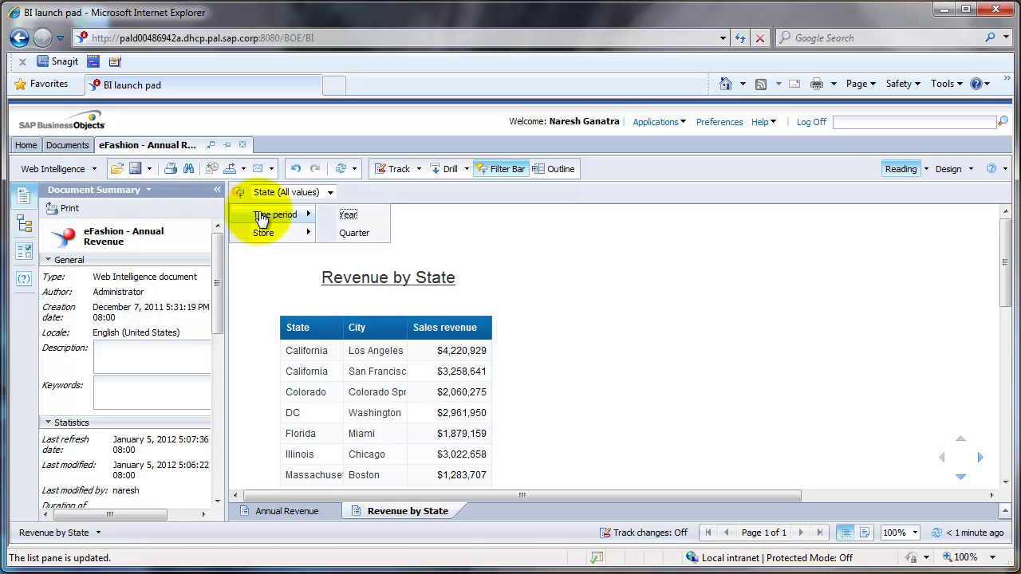
click(351, 215)
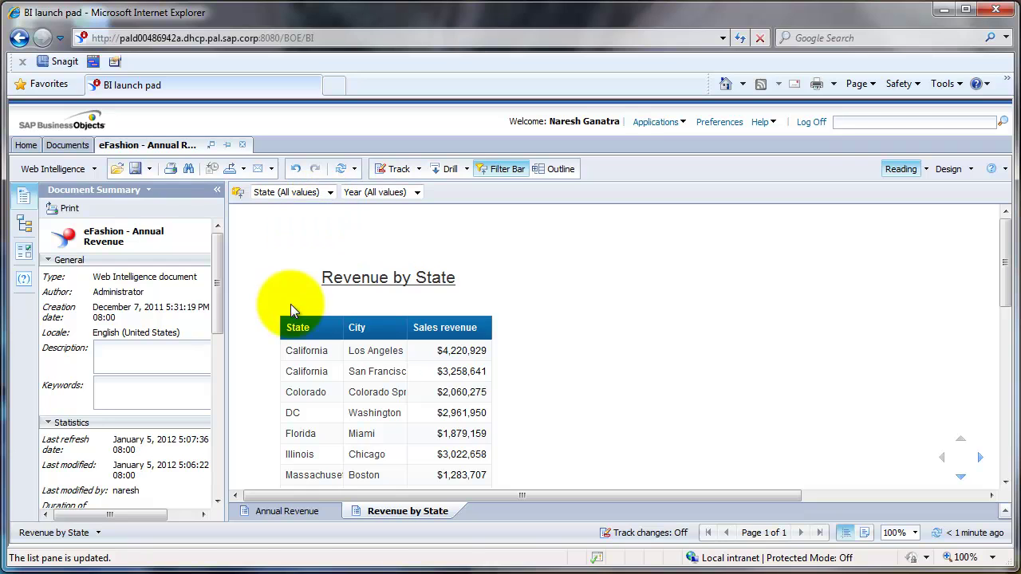
Filter the report to California and 2004, then switch to 2005, 2006 and Colorado
click(329, 192)
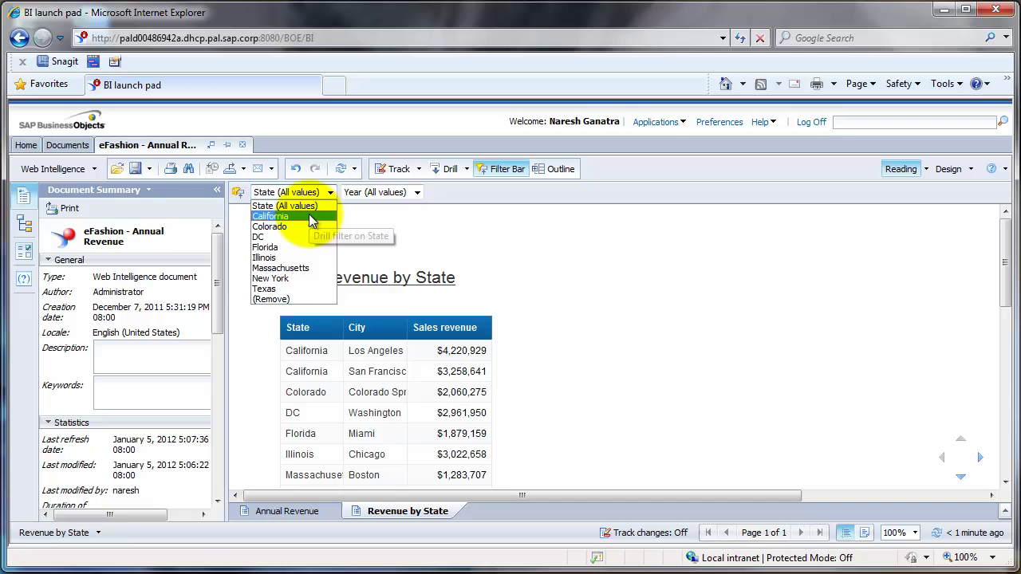
click(399, 194)
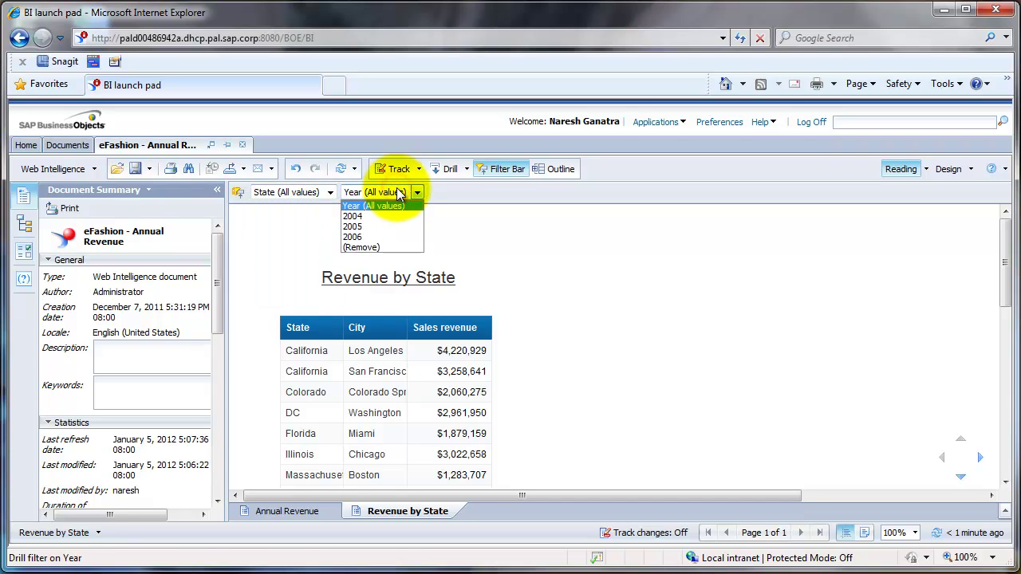
click(378, 217)
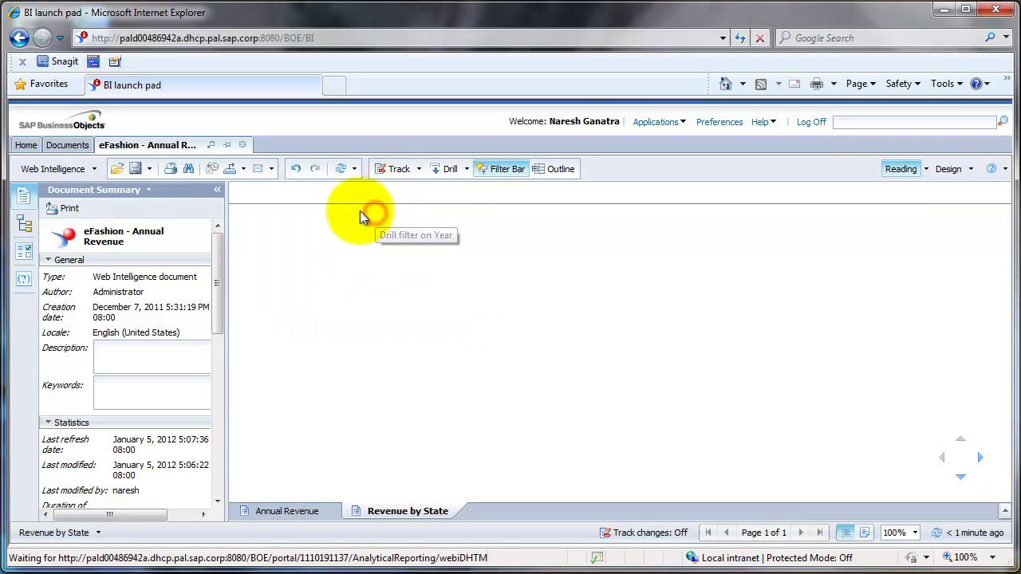
click(319, 193)
click(300, 216)
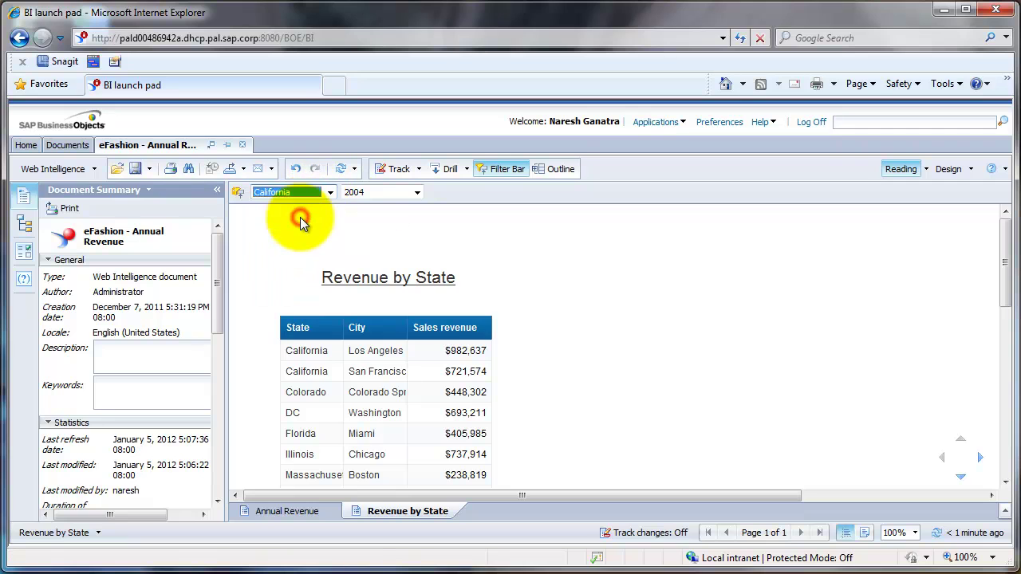
click(357, 194)
click(359, 225)
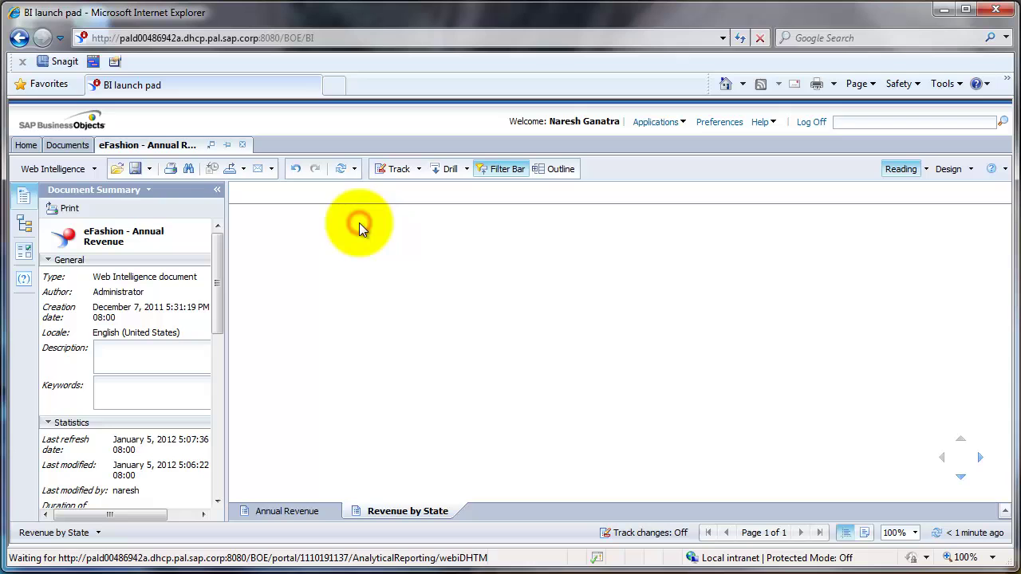
click(401, 195)
click(383, 235)
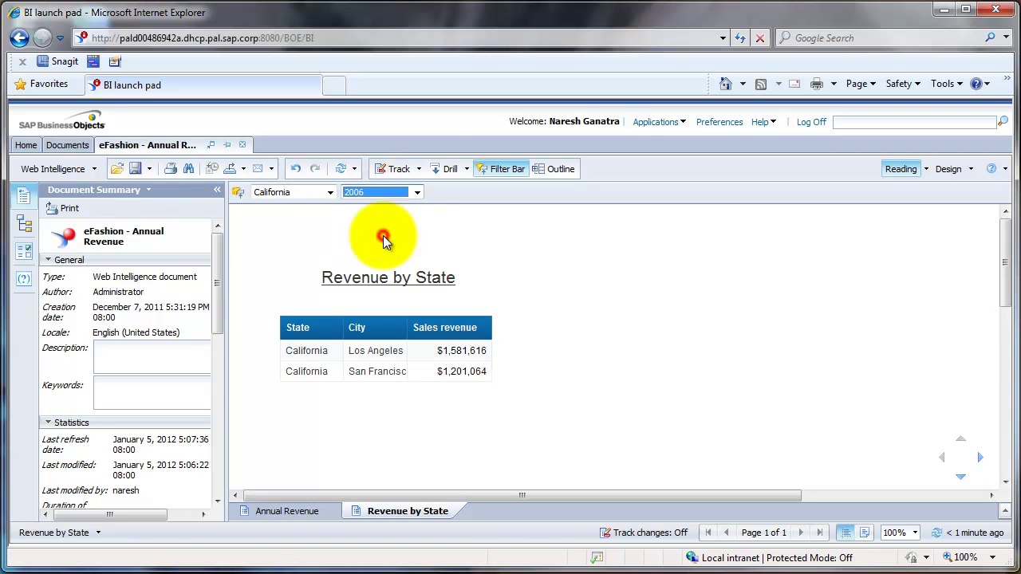
click(328, 196)
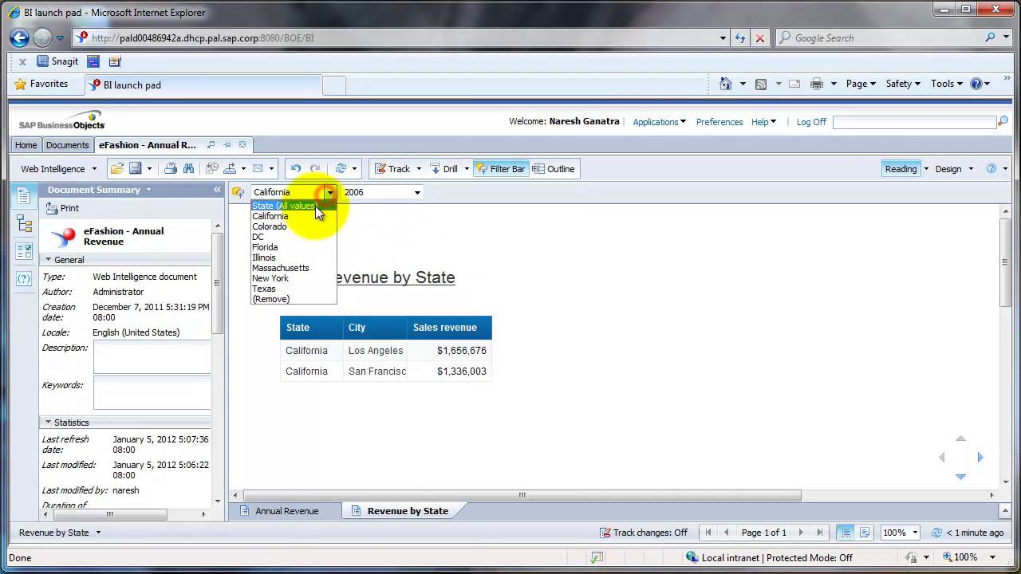
click(303, 223)
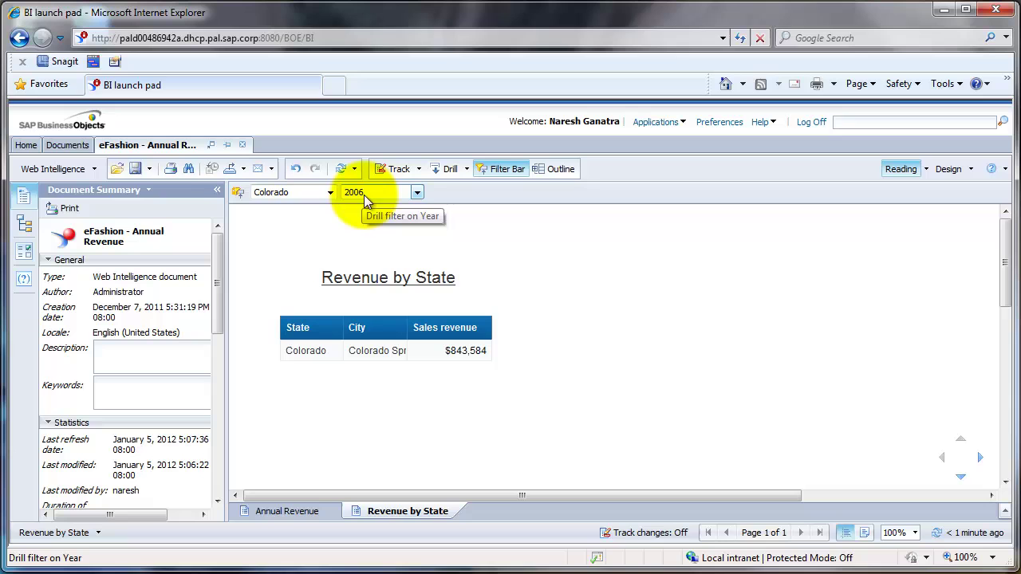
Remove both the Year and State report filters
click(363, 195)
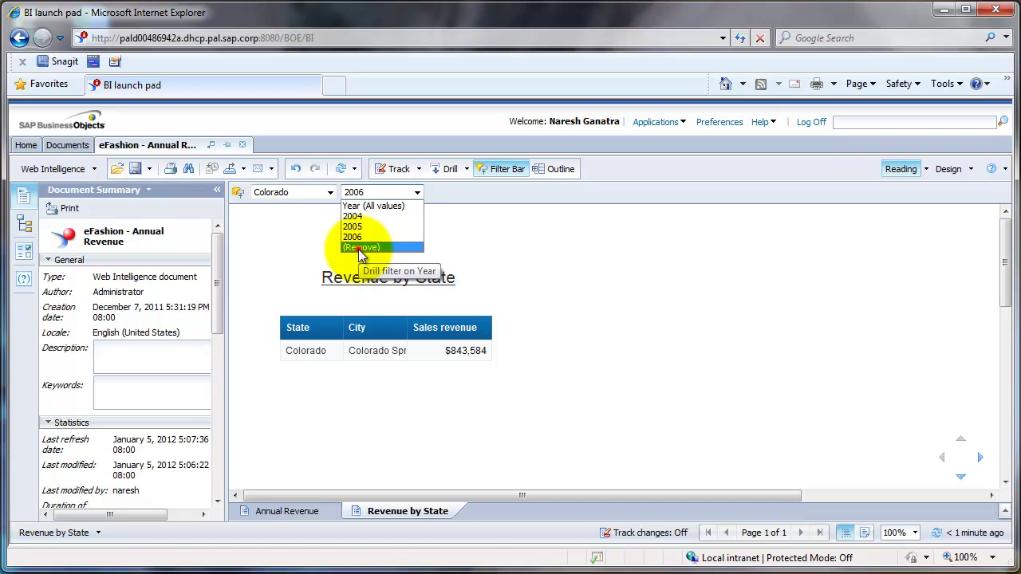
click(358, 249)
click(332, 196)
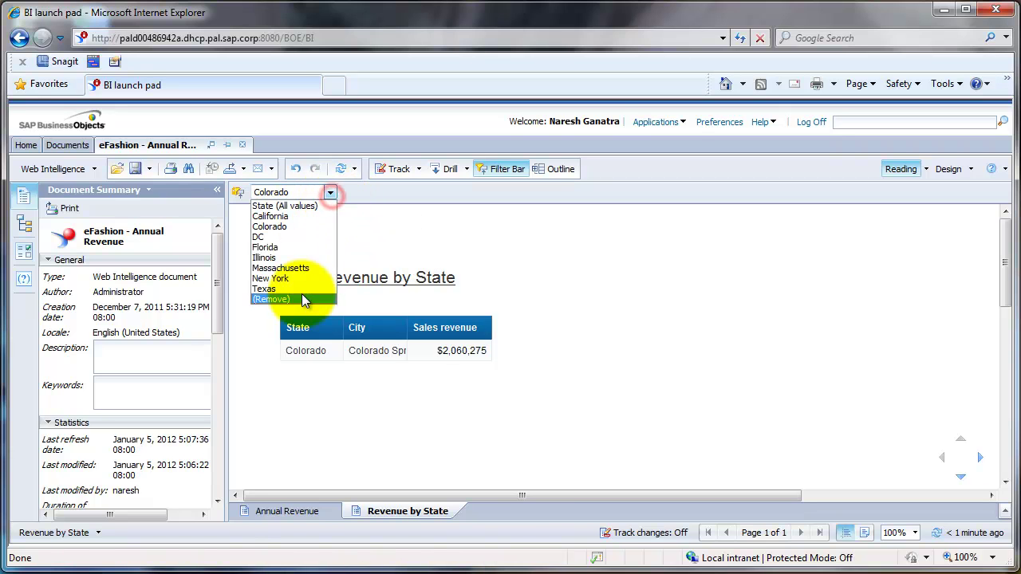
click(301, 293)
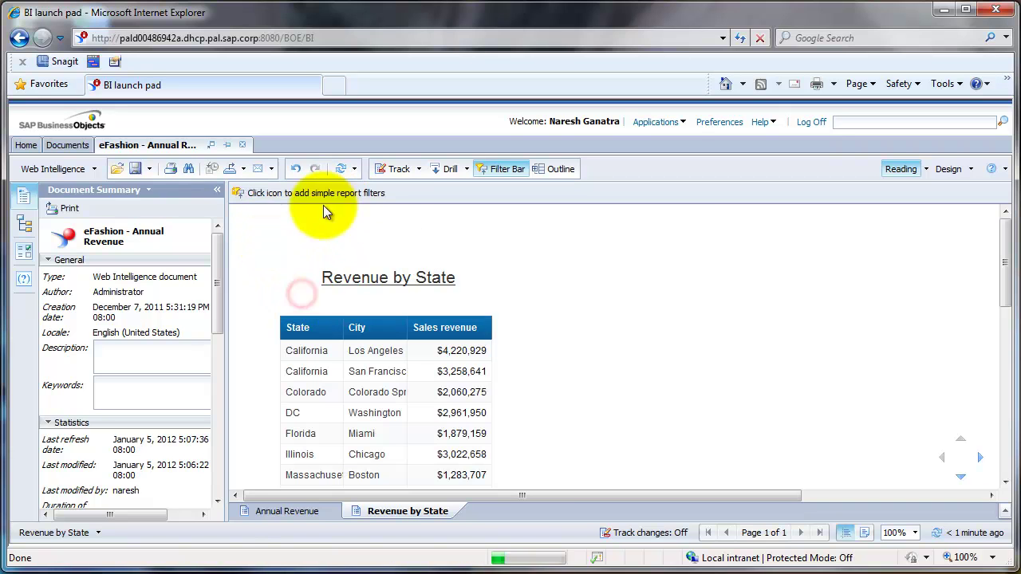
Hide the report filter bar above the Revenue by State table
click(496, 172)
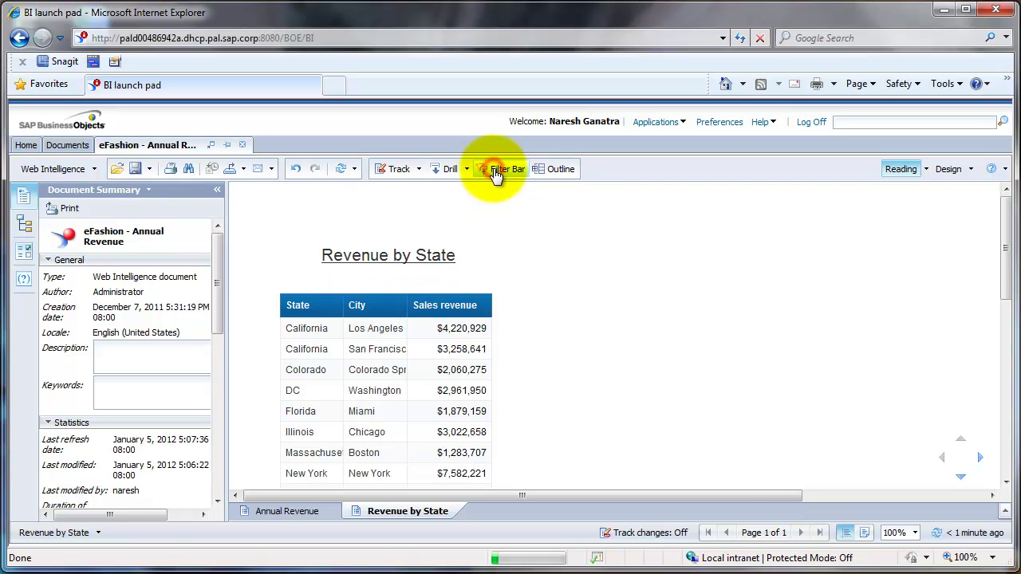